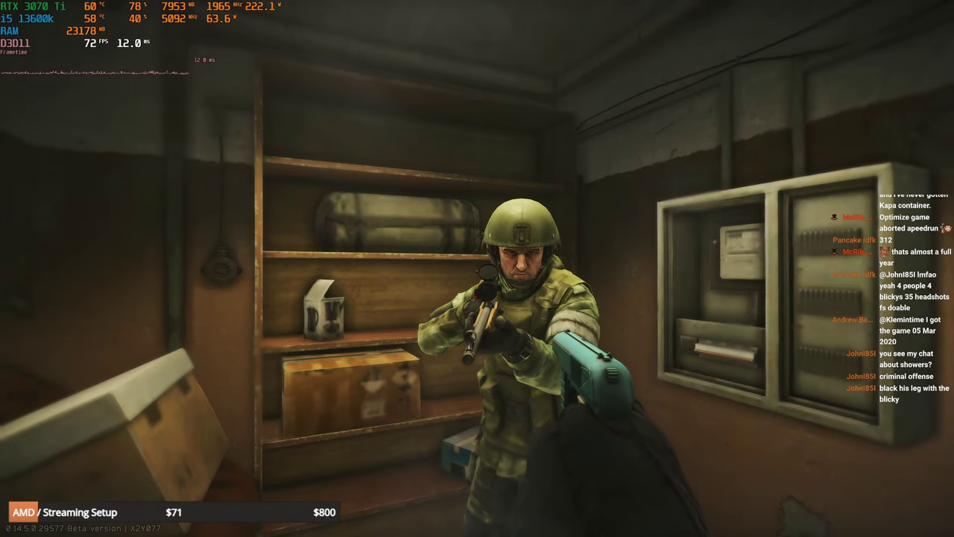
pyautogui.press('w')
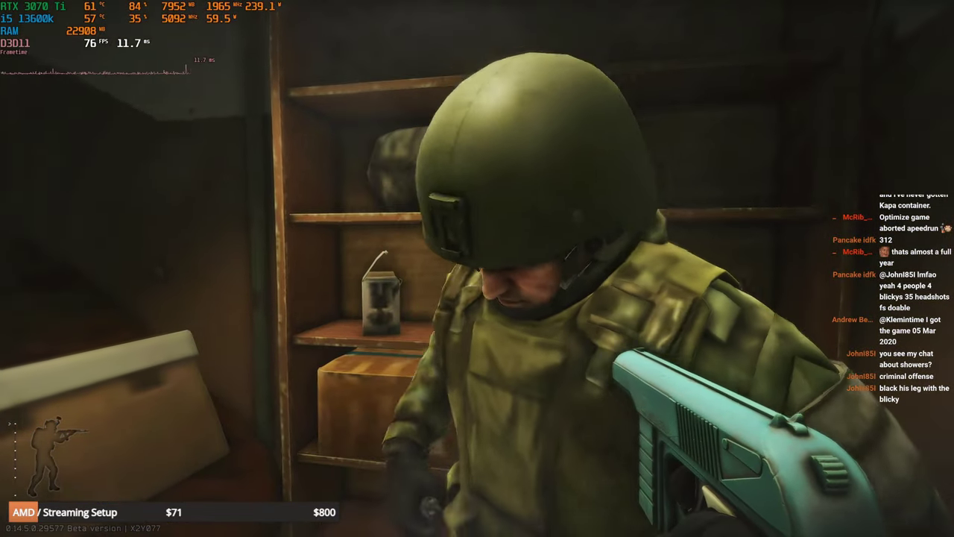
pyautogui.press('w')
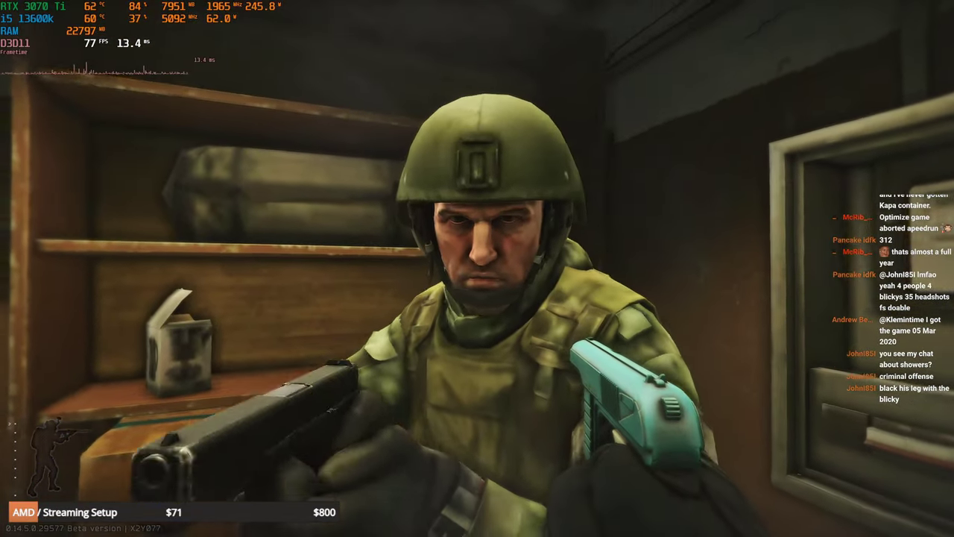
pyautogui.press('s')
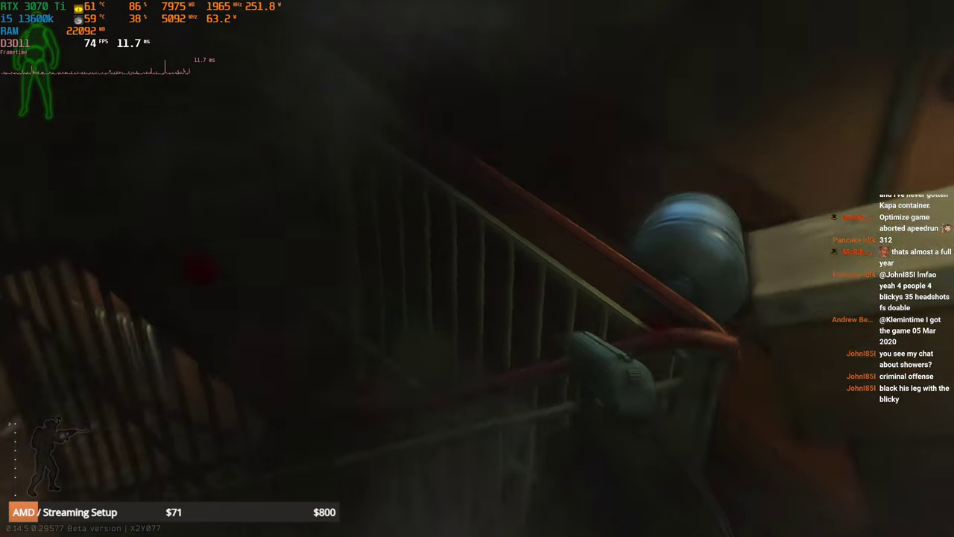
pyautogui.press('4')
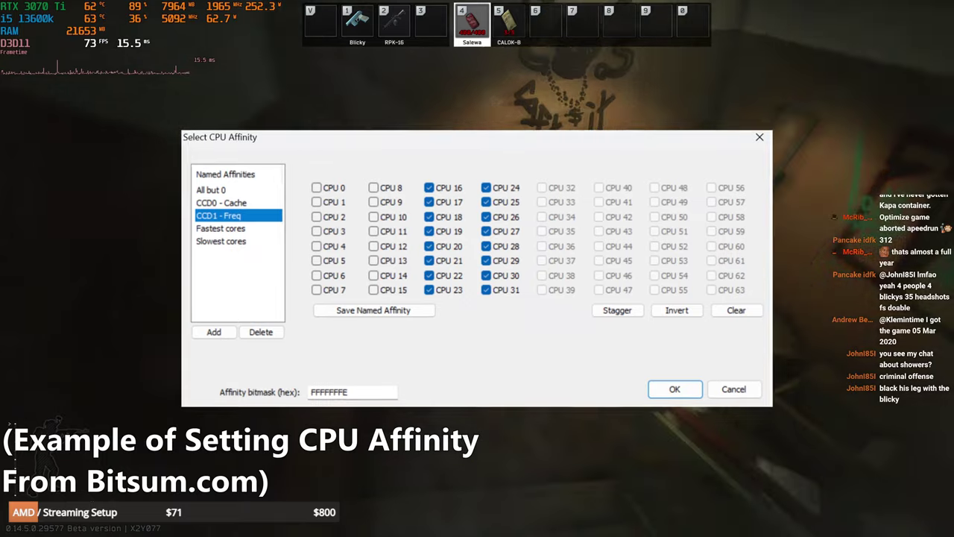
pyautogui.press('Tab')
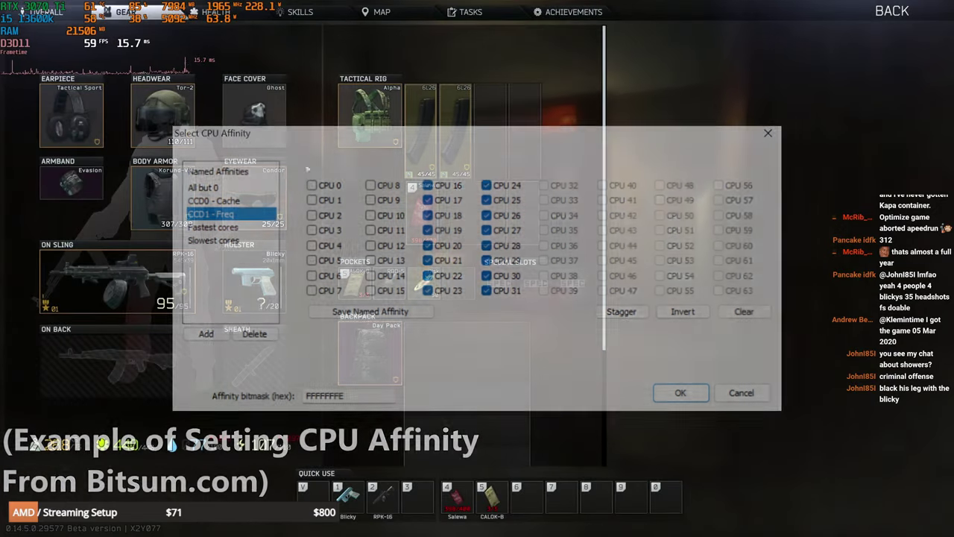
pyautogui.press('Tab')
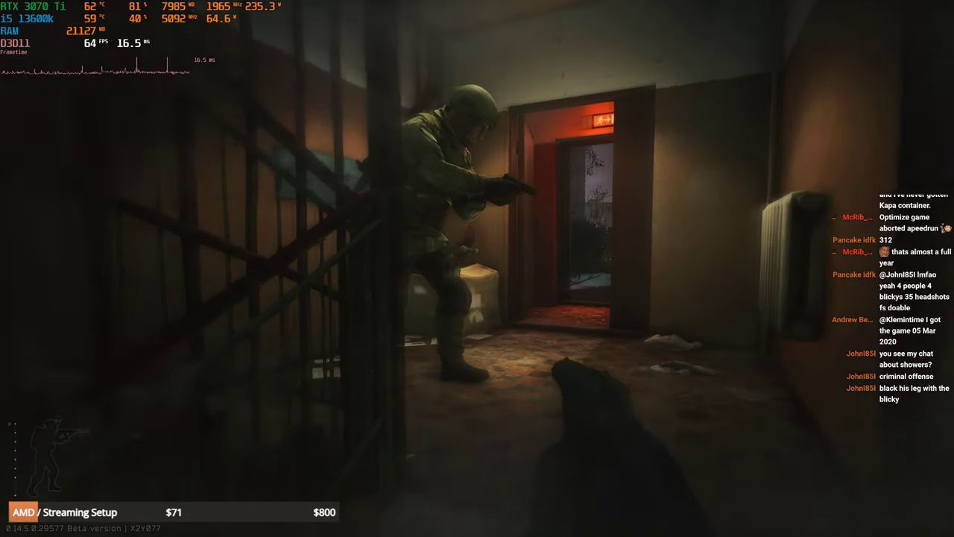
pyautogui.press('w')
pyautogui.press('w')
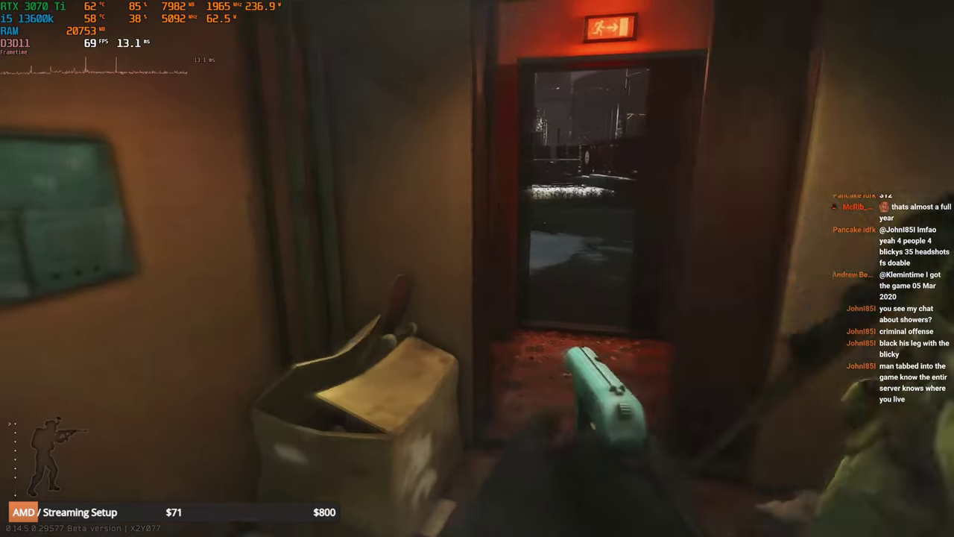
pyautogui.press('w')
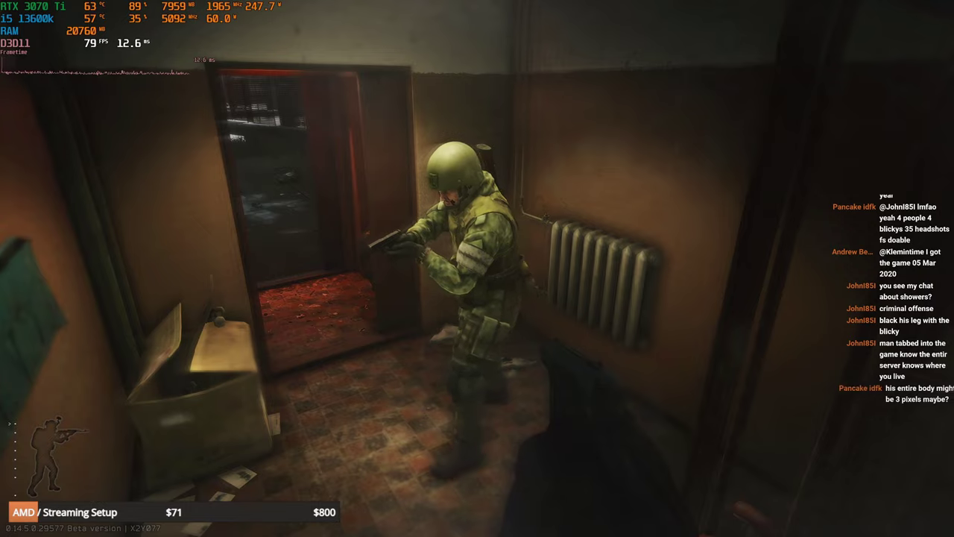
pyautogui.press('w')
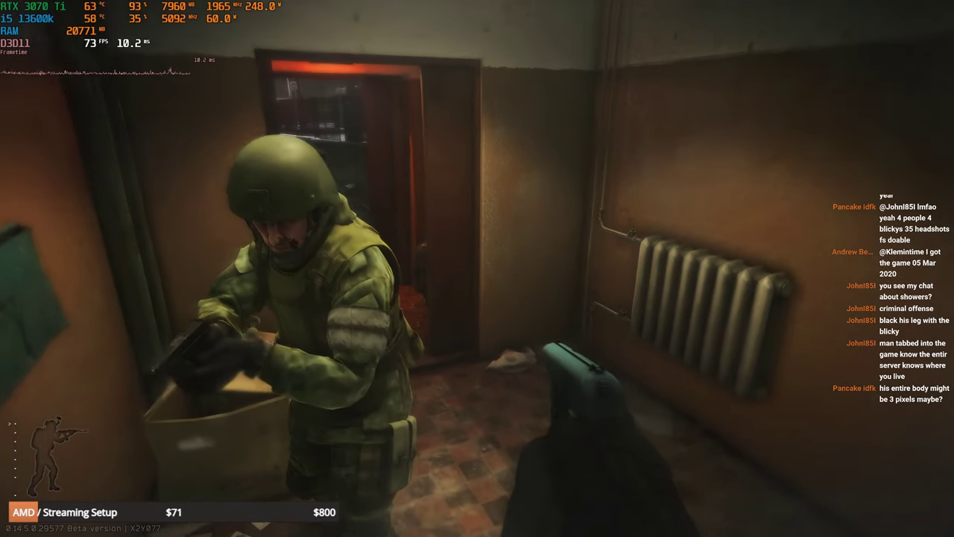
pyautogui.press('w')
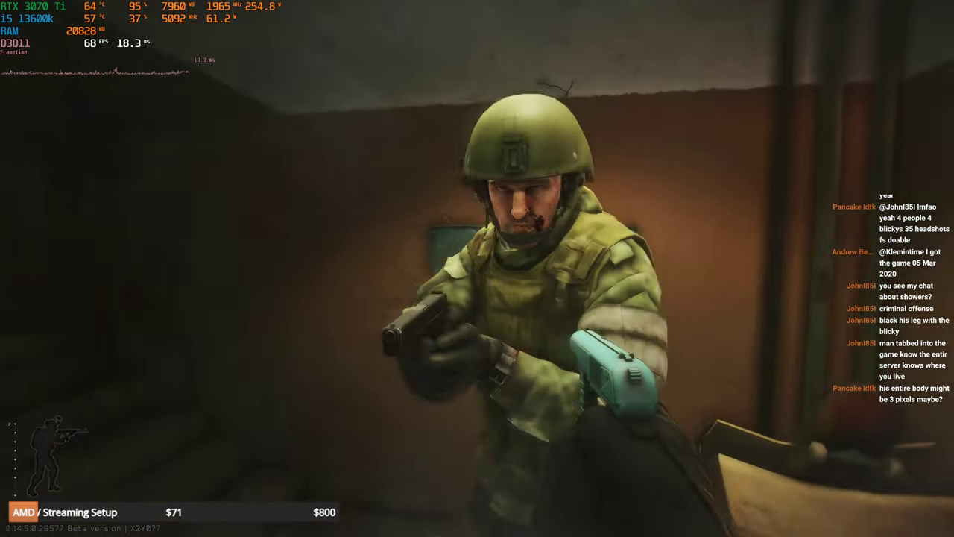
pyautogui.press('w')
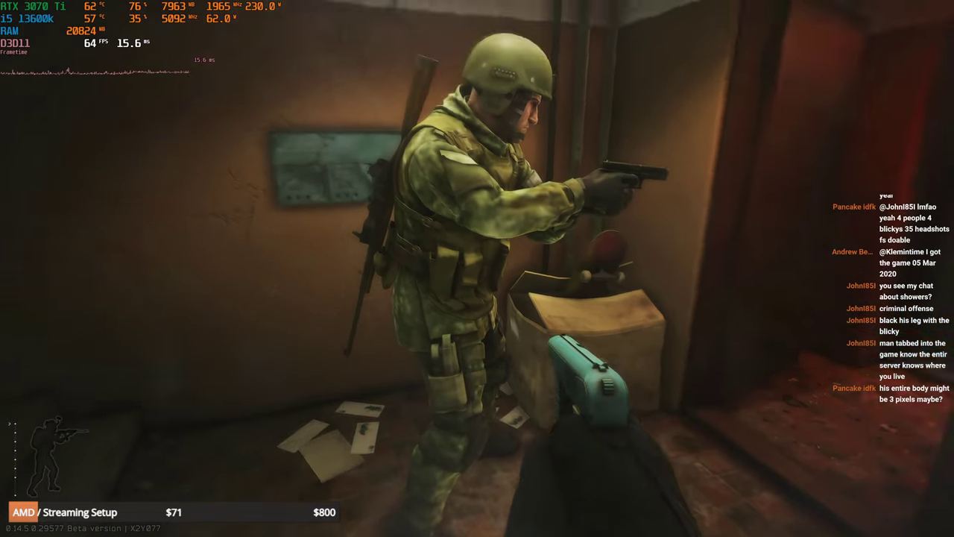
pyautogui.press('w')
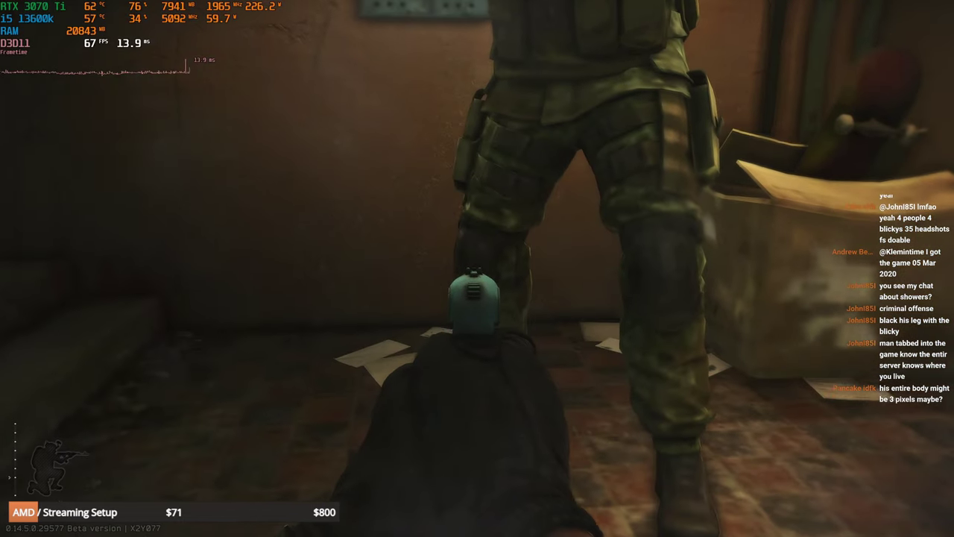
pyautogui.click(475, 294)
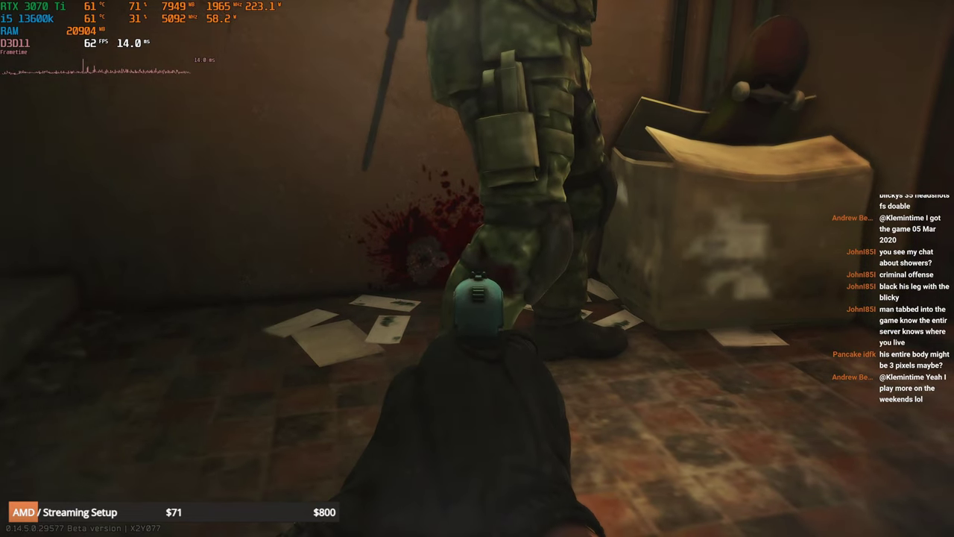
pyautogui.press('1')
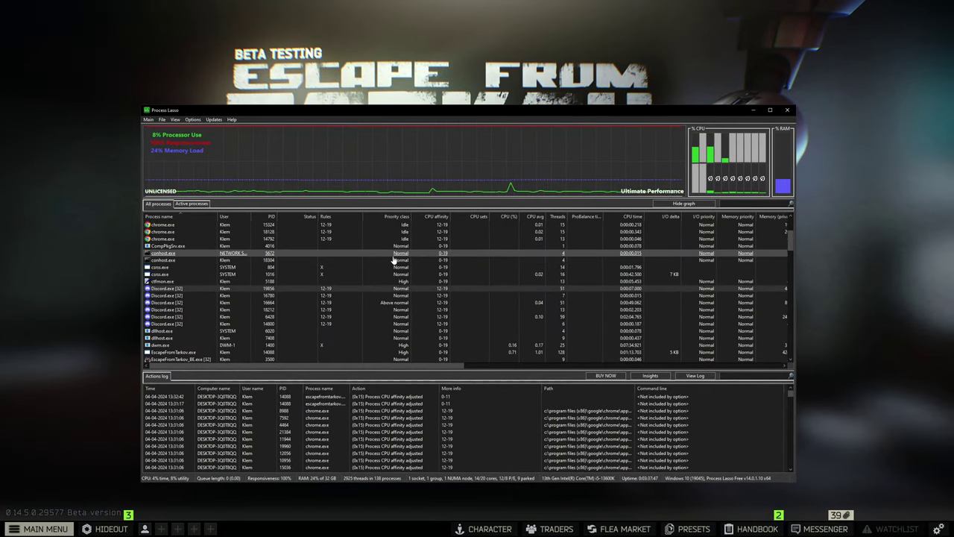
# Look through the full process list, comparing priority classes and CPU affinities of the game, browser and system processes.
pyautogui.scroll(-4, 393, 259)
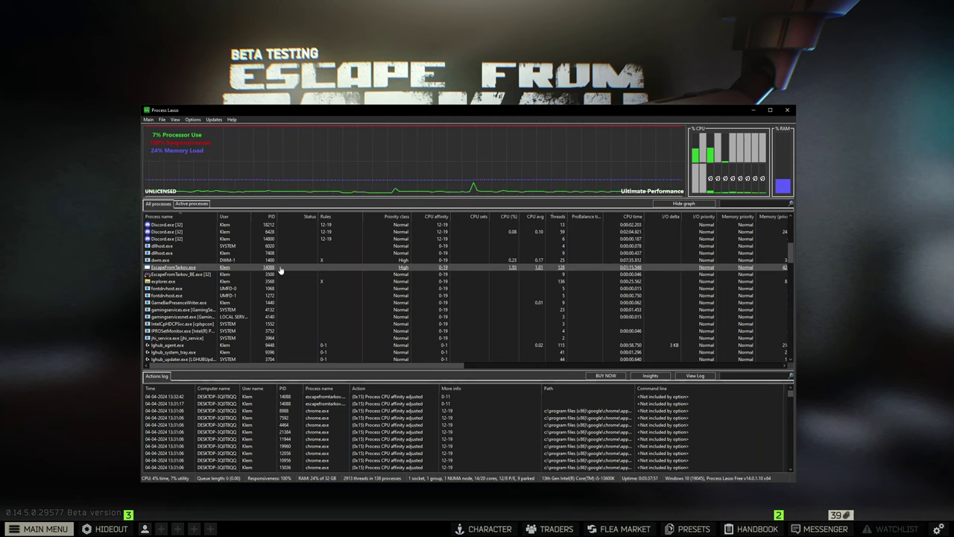
pyautogui.scroll(8, 280, 270)
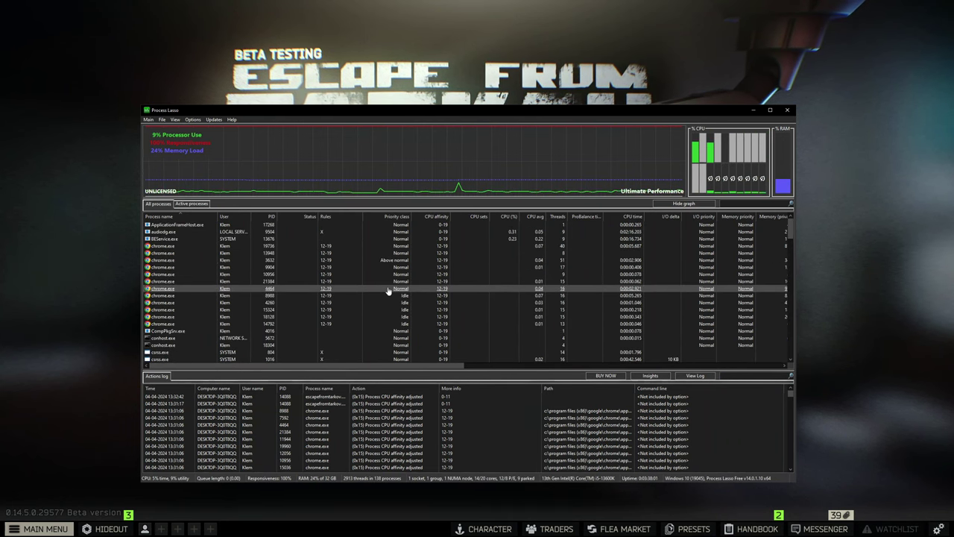
pyautogui.scroll(-5, 388, 291)
pyautogui.scroll(-15, 261, 266)
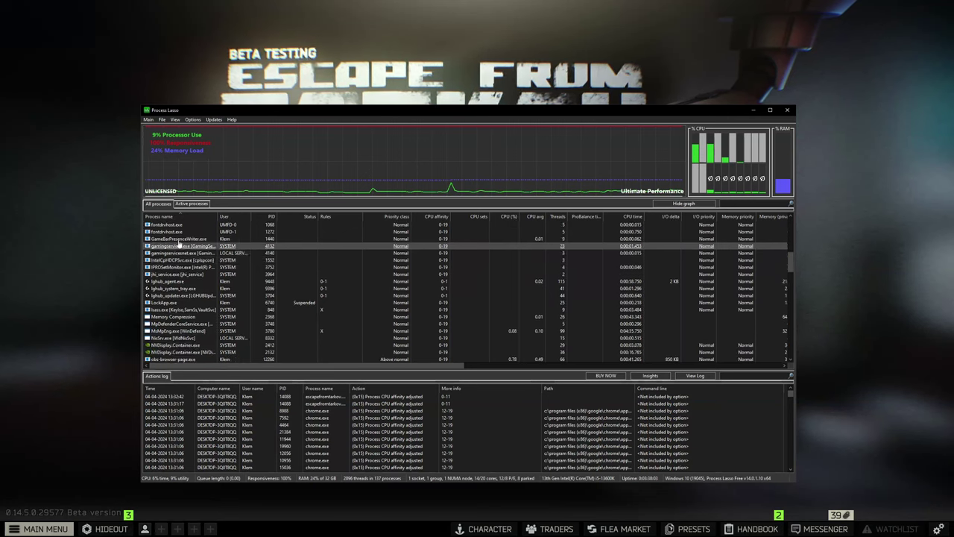
pyautogui.scroll(-12, 284, 270)
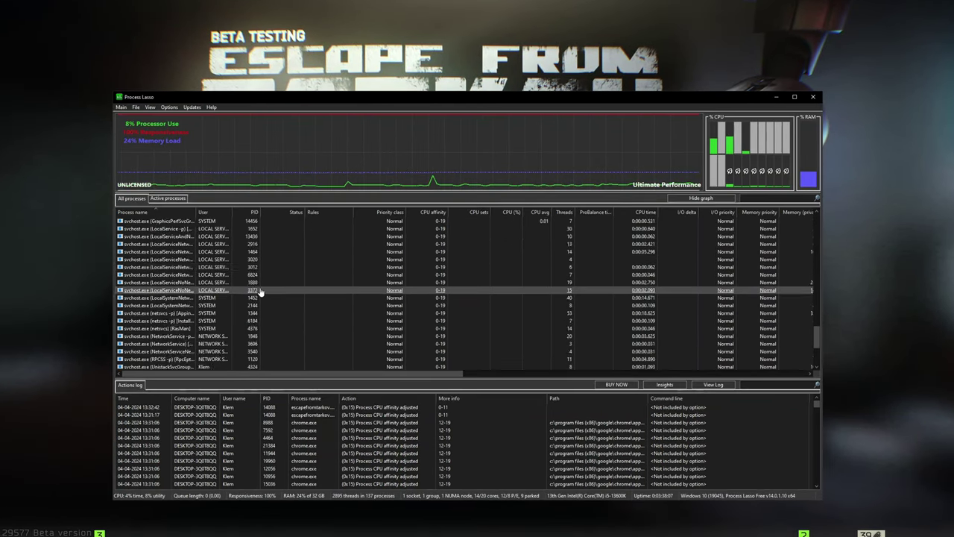
pyautogui.scroll(5, 276, 295)
pyautogui.scroll(18, 257, 302)
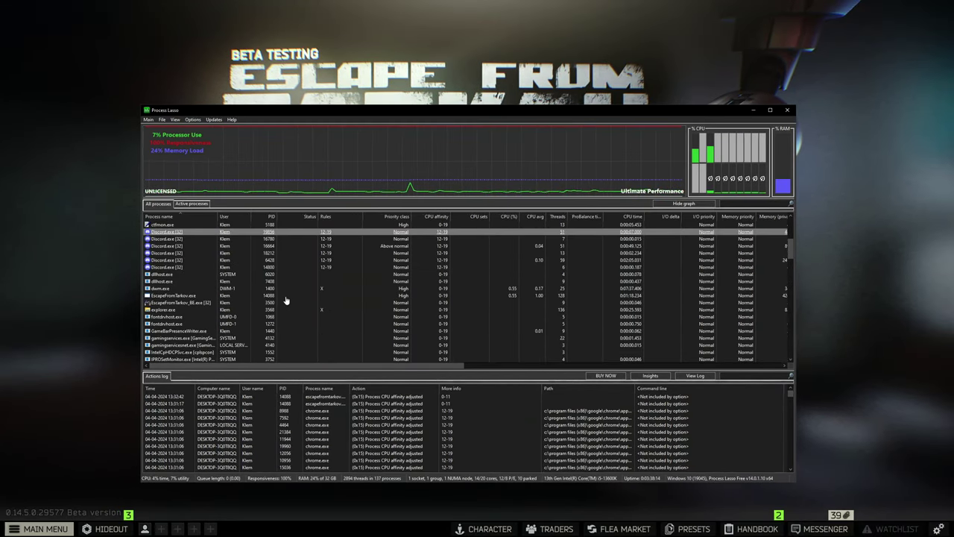
pyautogui.click(272, 281)
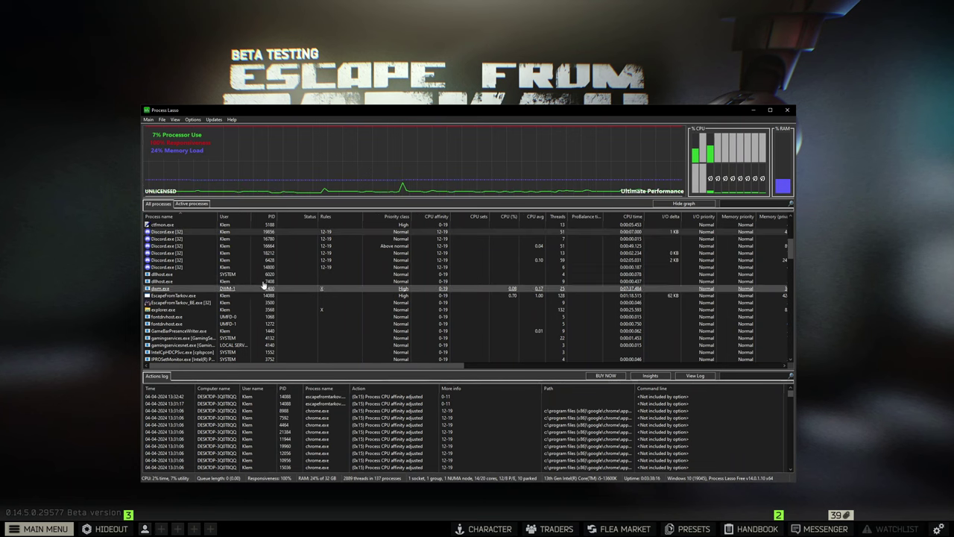
pyautogui.scroll(2, 274, 288)
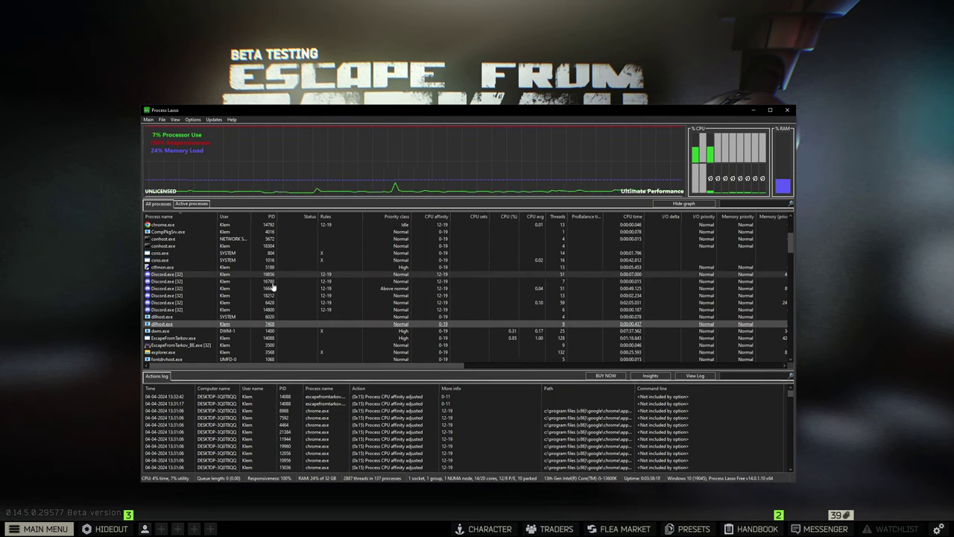
pyautogui.scroll(3, 273, 281)
pyautogui.click(273, 281)
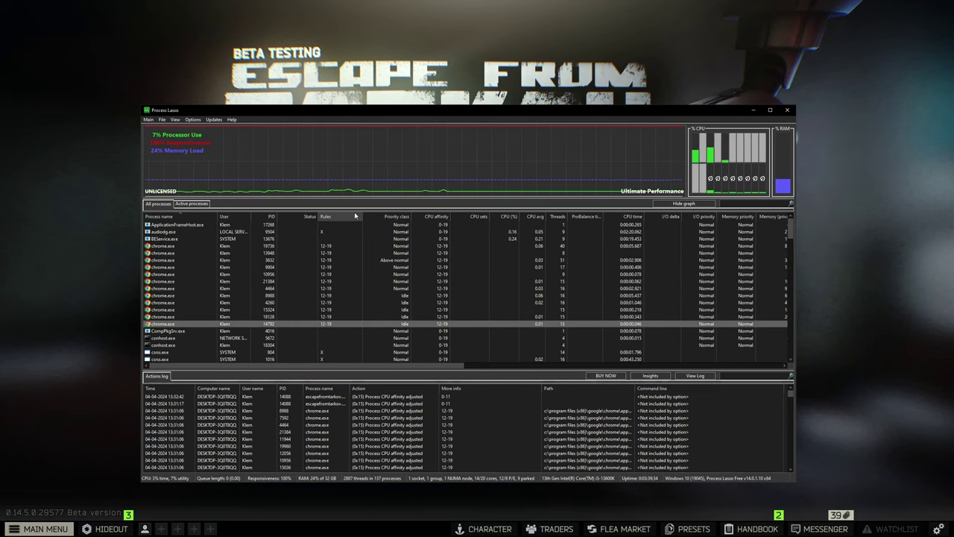
# Examine the affinity rules assigned to the chrome.exe and Discord.exe processes.
pyautogui.scroll(2, 386, 245)
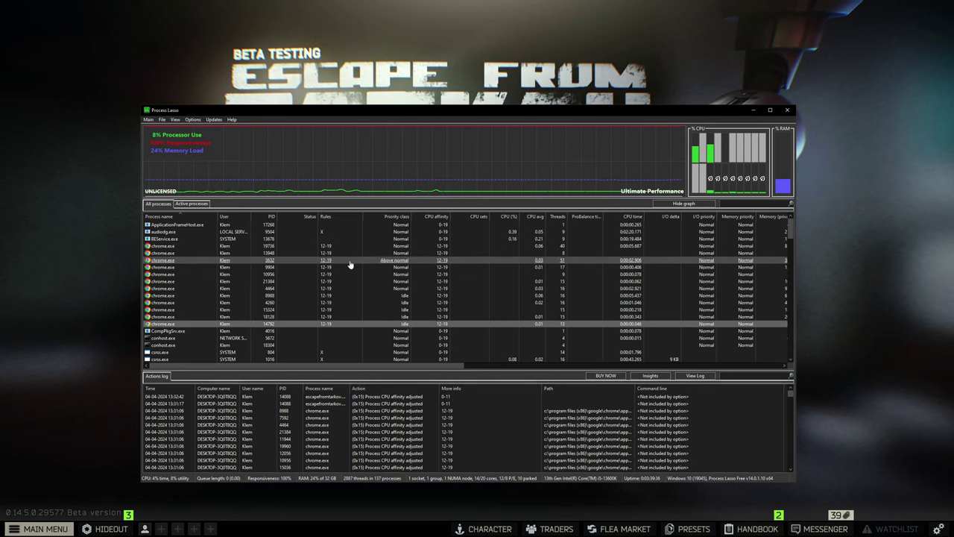
pyautogui.scroll(-5, 279, 261)
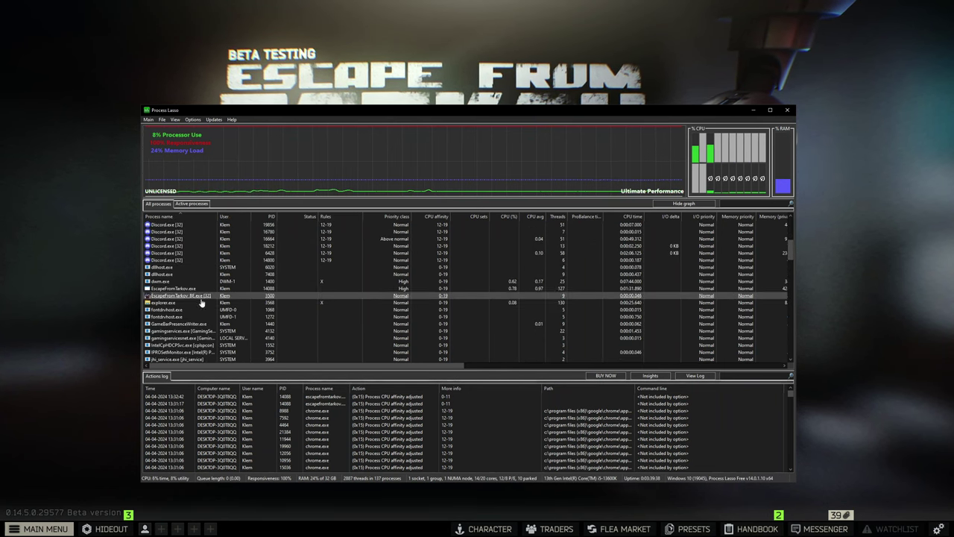
pyautogui.scroll(5, 231, 290)
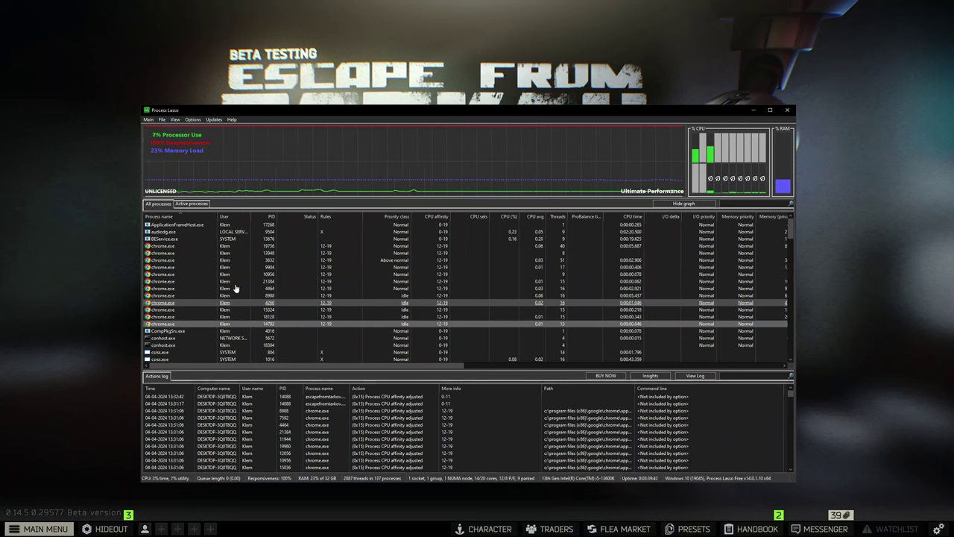
pyautogui.click(240, 275)
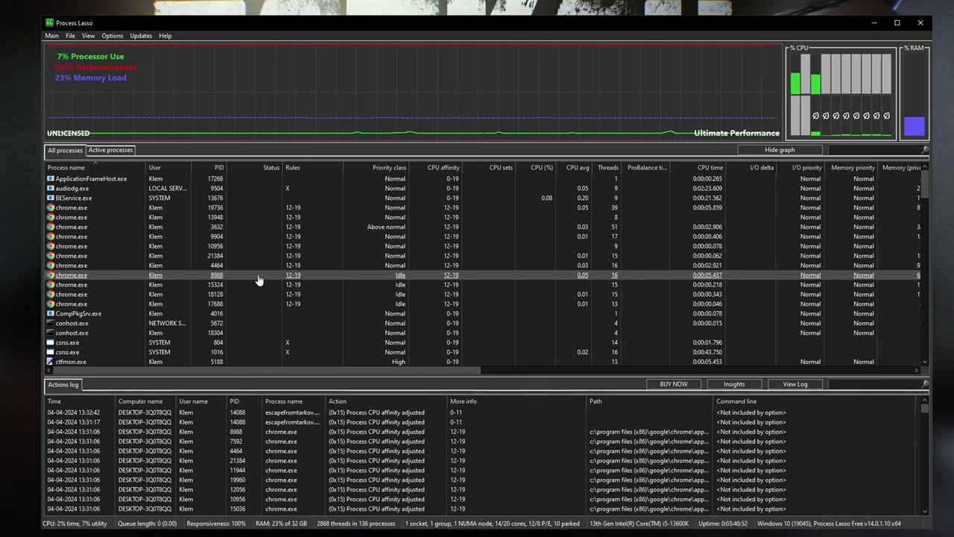
pyautogui.scroll(-1, 265, 246)
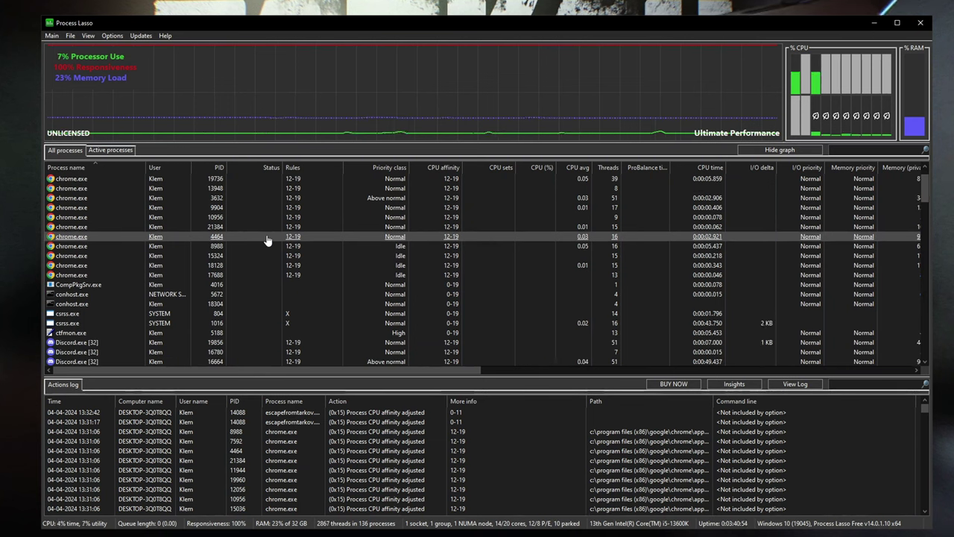
pyautogui.scroll(-5, 267, 240)
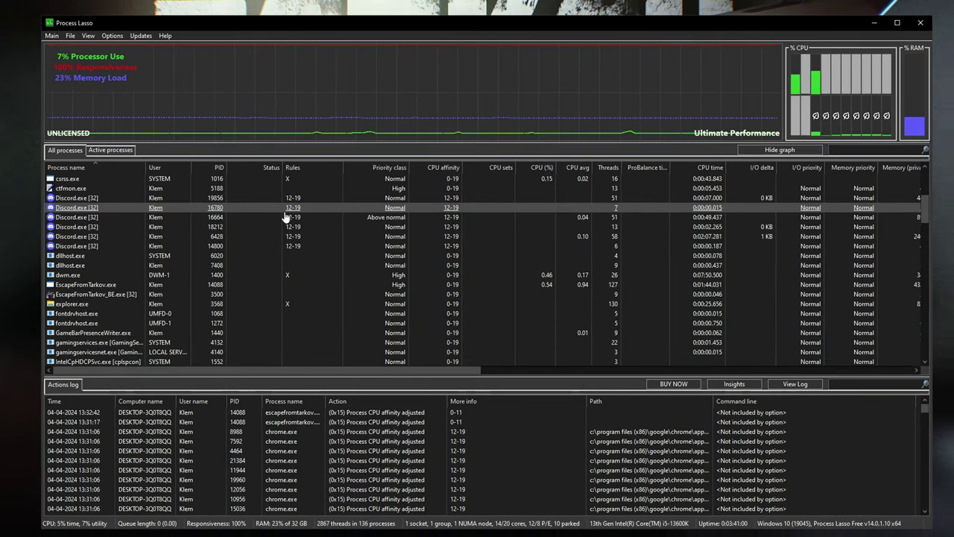
pyautogui.scroll(6, 276, 221)
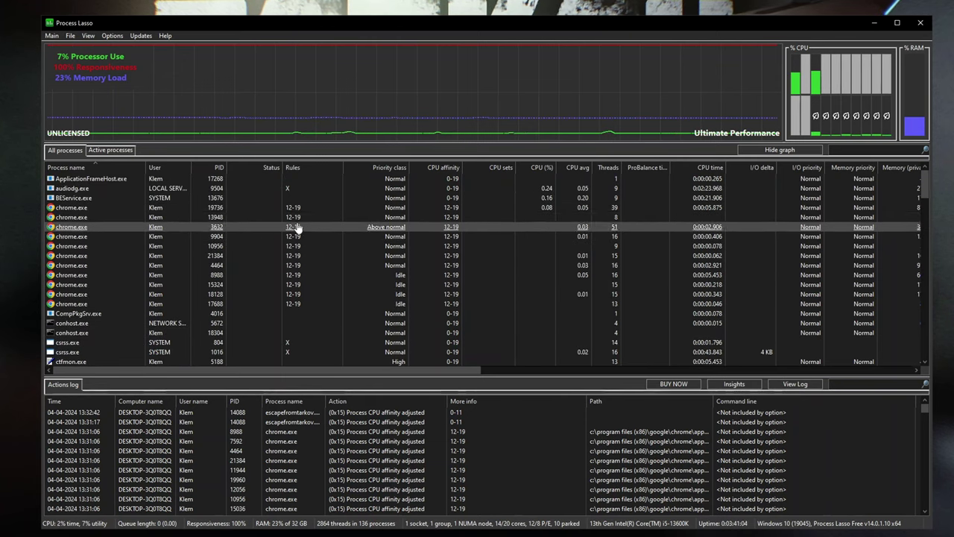
pyautogui.scroll(-2, 287, 223)
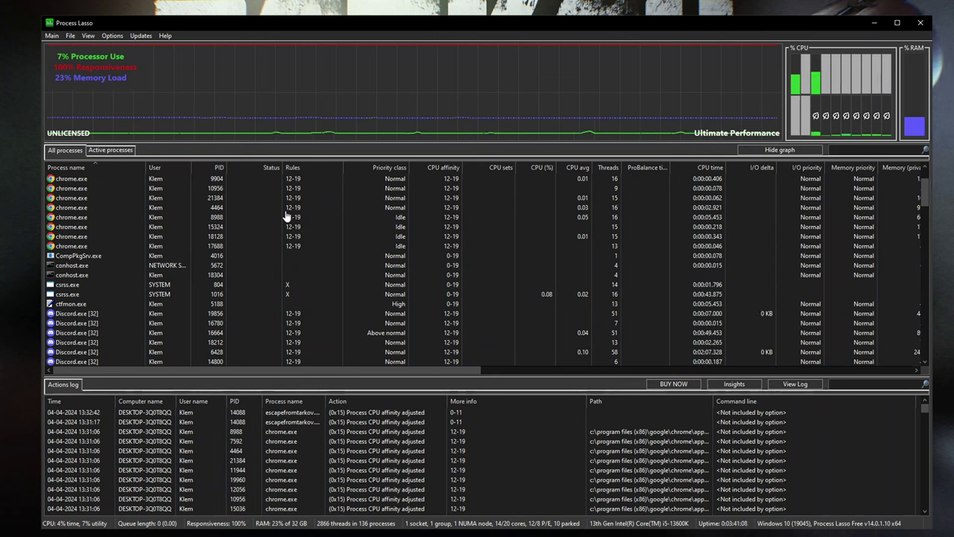
# Open the permanent CPU affinity selection for the EscapeFromTarkov.exe process.
pyautogui.scroll(-5, 227, 204)
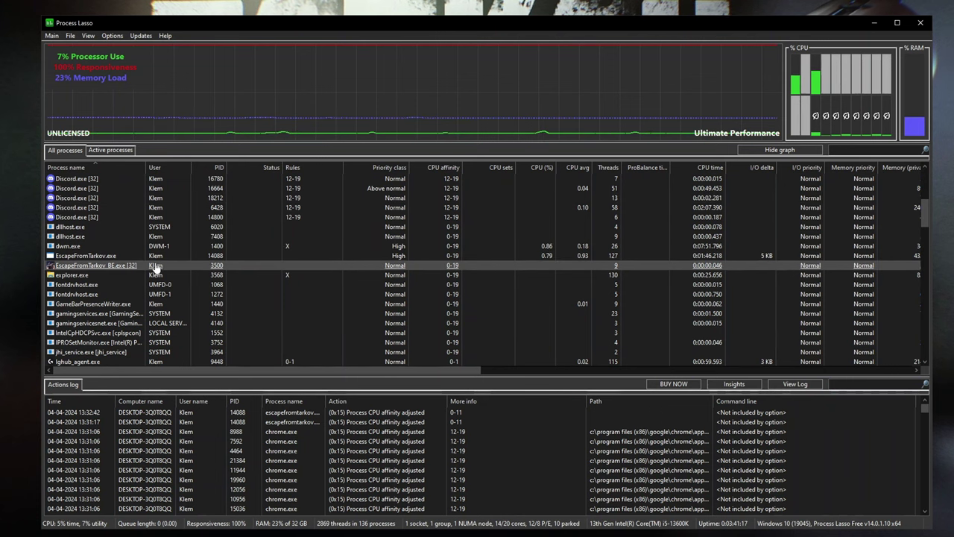
pyautogui.rightClick(134, 257)
pyautogui.moveTo(194, 261)
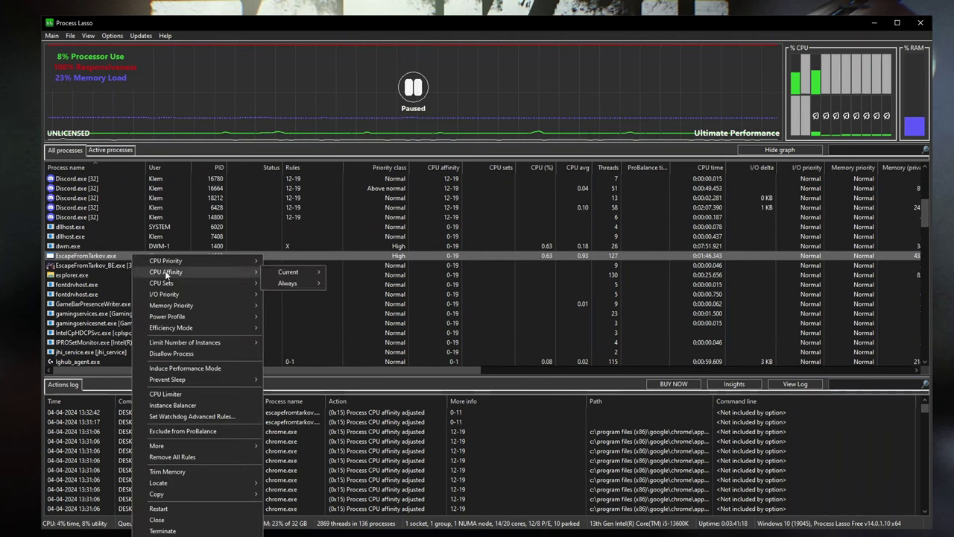
pyautogui.moveTo(284, 273)
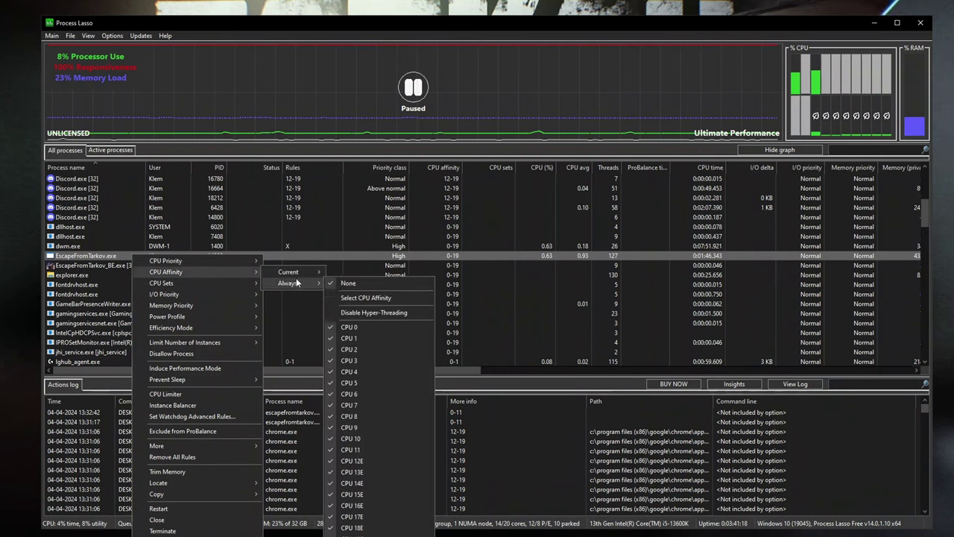
pyautogui.click(357, 296)
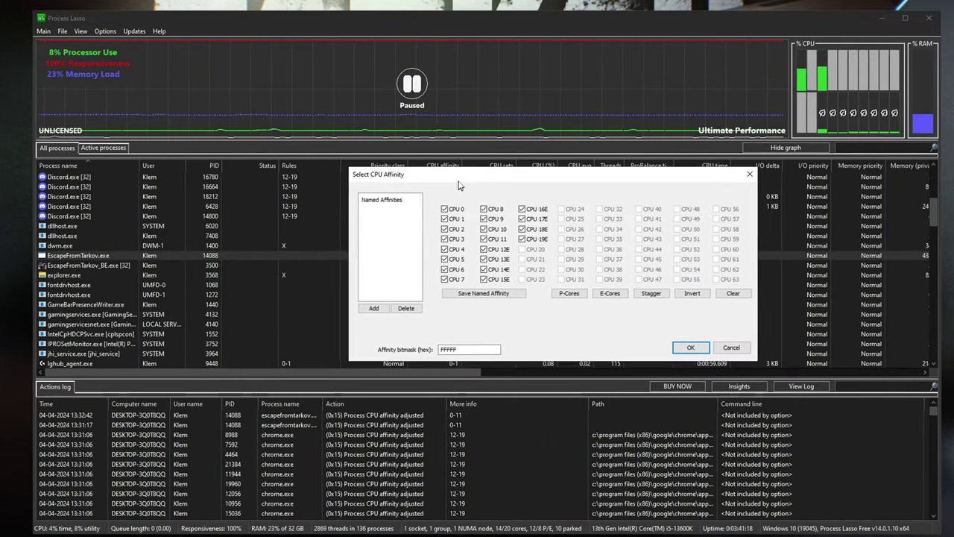
# Try clearing CPU 0 and CPU 1 in the affinity selection for EscapeFromTarkov.exe.
pyautogui.moveTo(459, 186); pyautogui.dragTo(428, 196)
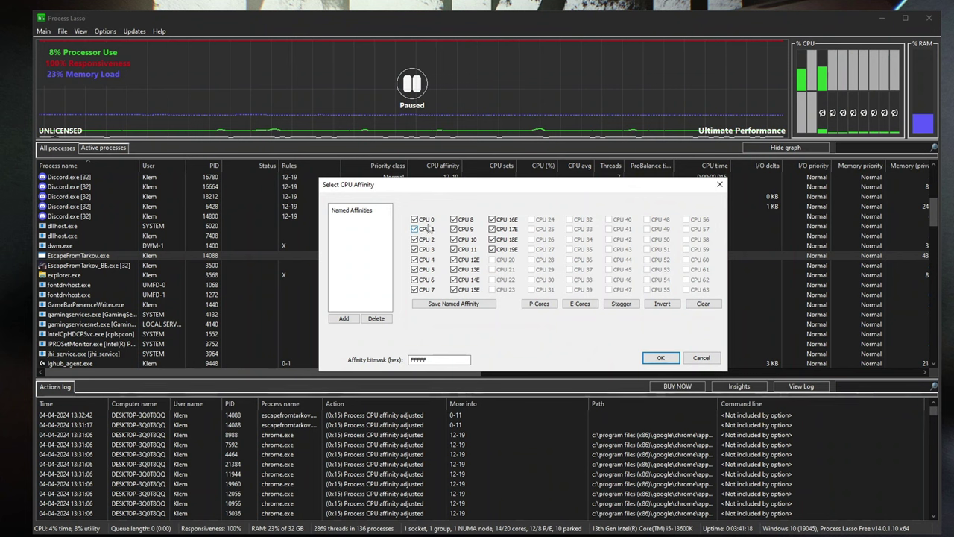
pyautogui.moveTo(429, 193); pyautogui.dragTo(403, 226)
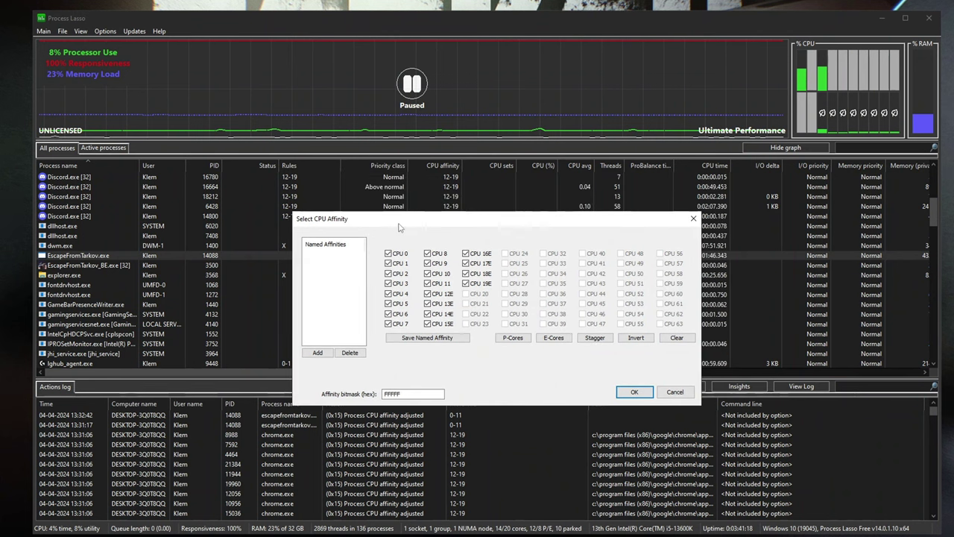
pyautogui.click(399, 265)
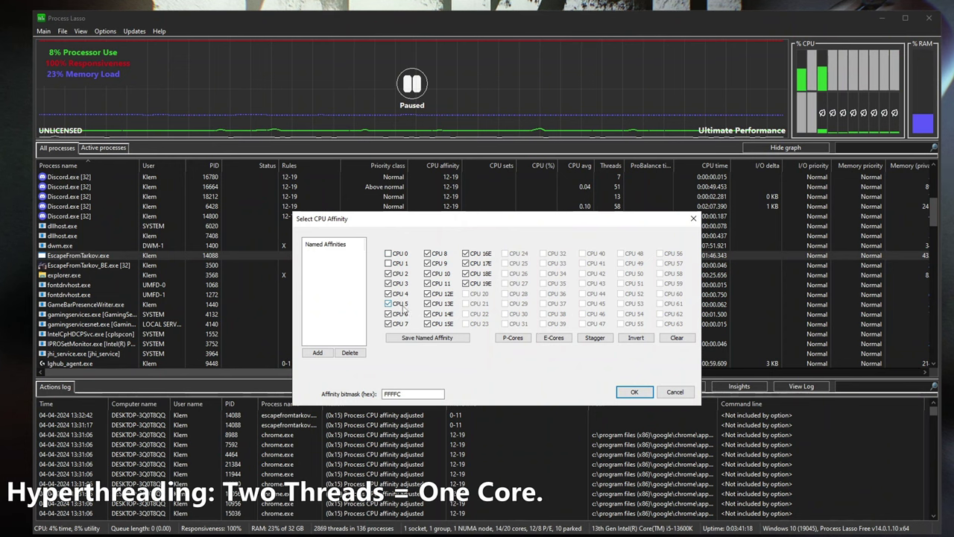
pyautogui.click(388, 265)
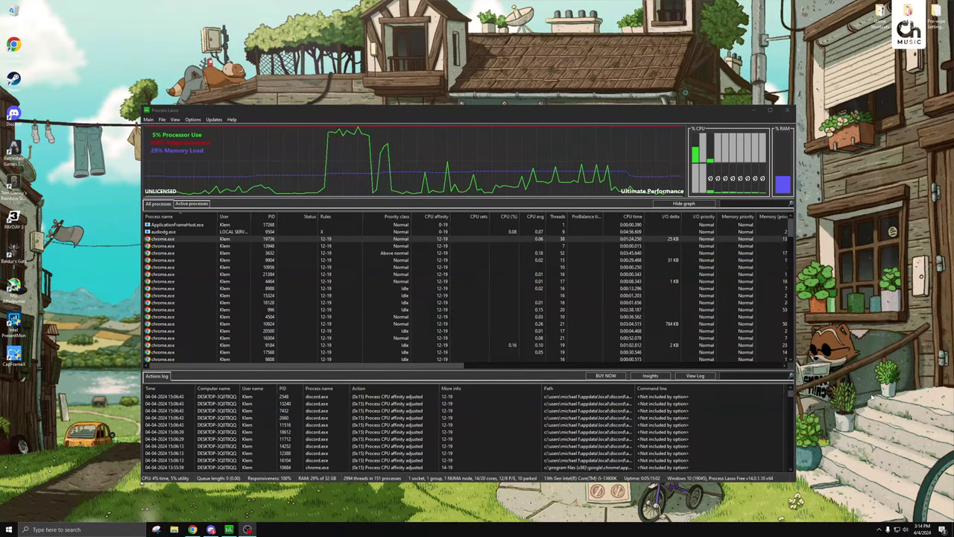
# Switch to Task Manager, show its detailed view and open the performance statistics to examine the processor.
pyautogui.rightClick(692, 532)
pyautogui.click(723, 490)
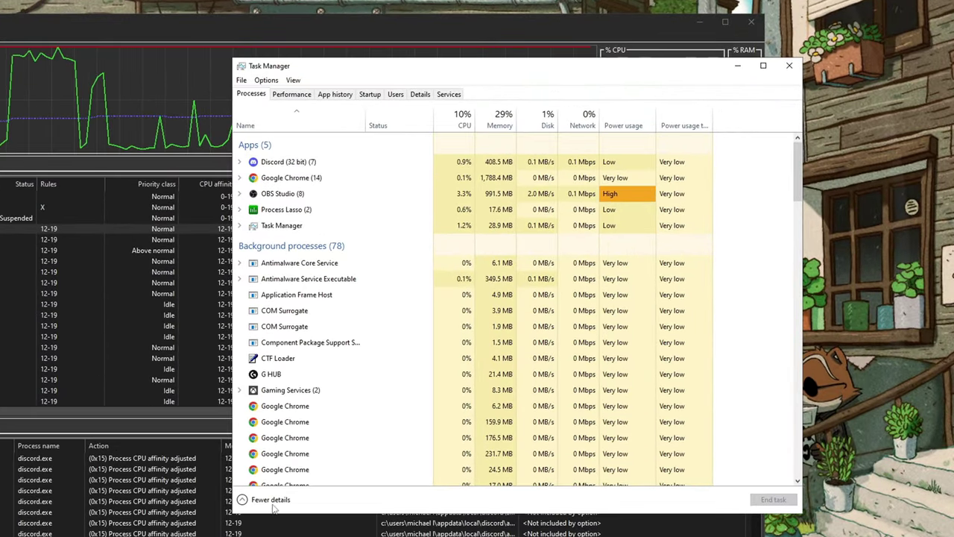
pyautogui.click(274, 506)
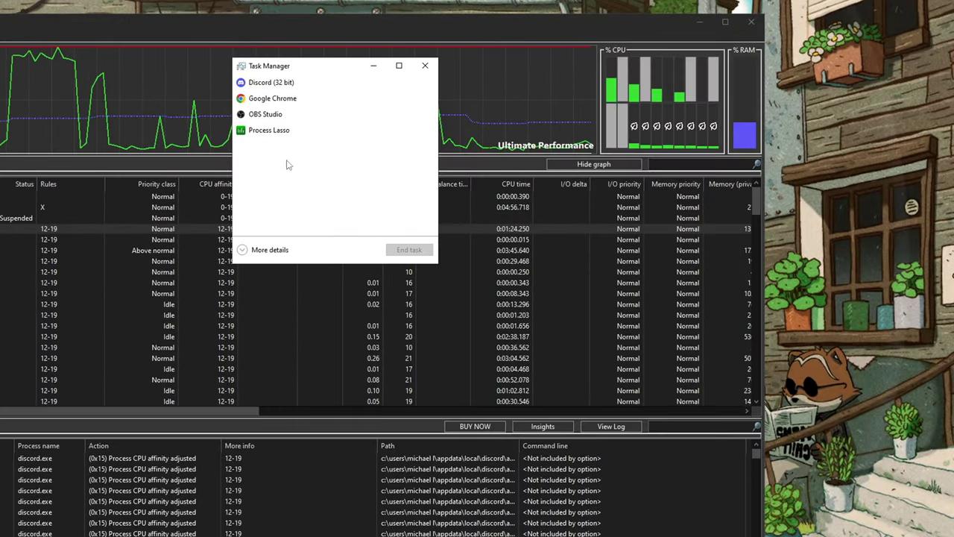
pyautogui.click(264, 260)
pyautogui.click(295, 98)
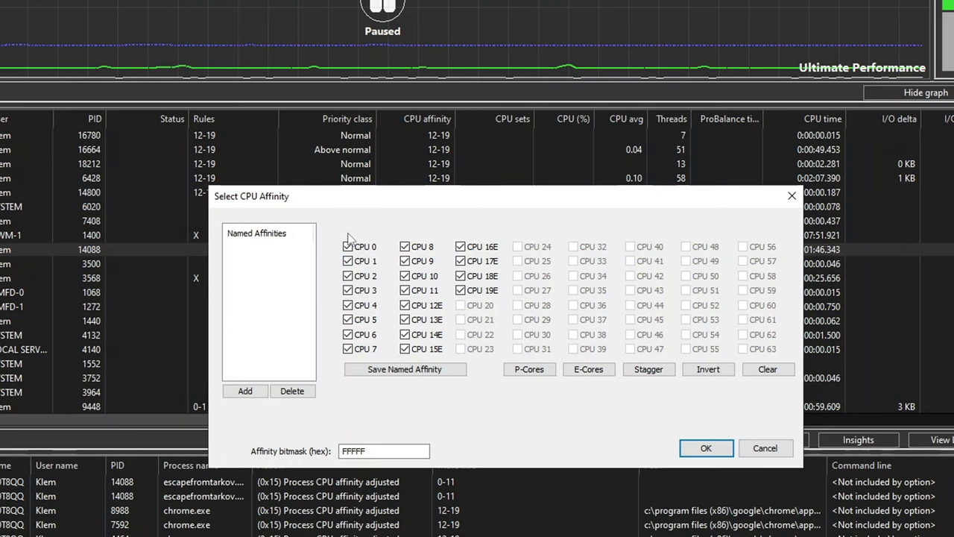
# Exclude CPU 0 and CPU 1 from the game's affinity selection as a trial, and re-enable both.
pyautogui.moveTo(350, 200); pyautogui.dragTo(398, 202)
pyautogui.click(402, 244)
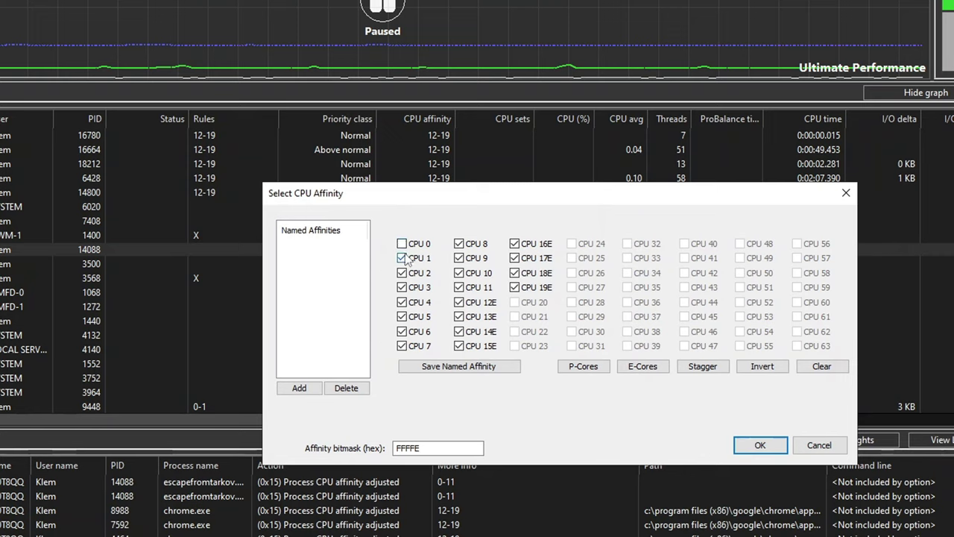
pyautogui.click(402, 258)
pyautogui.moveTo(351, 193); pyautogui.dragTo(302, 187)
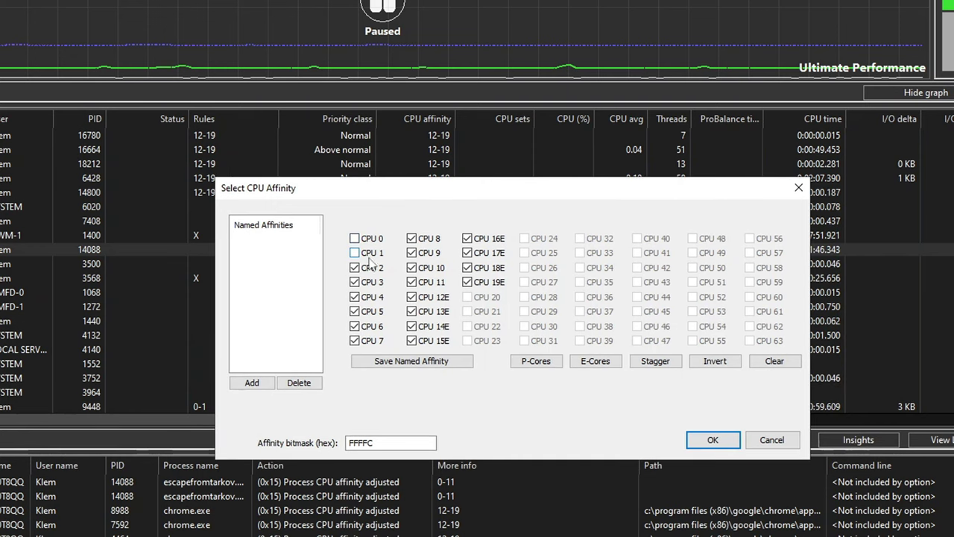
pyautogui.moveTo(388, 210)
pyautogui.mouseDown()
pyautogui.moveTo(482, 197)
pyautogui.moveTo(396, 202)
pyautogui.mouseUp()
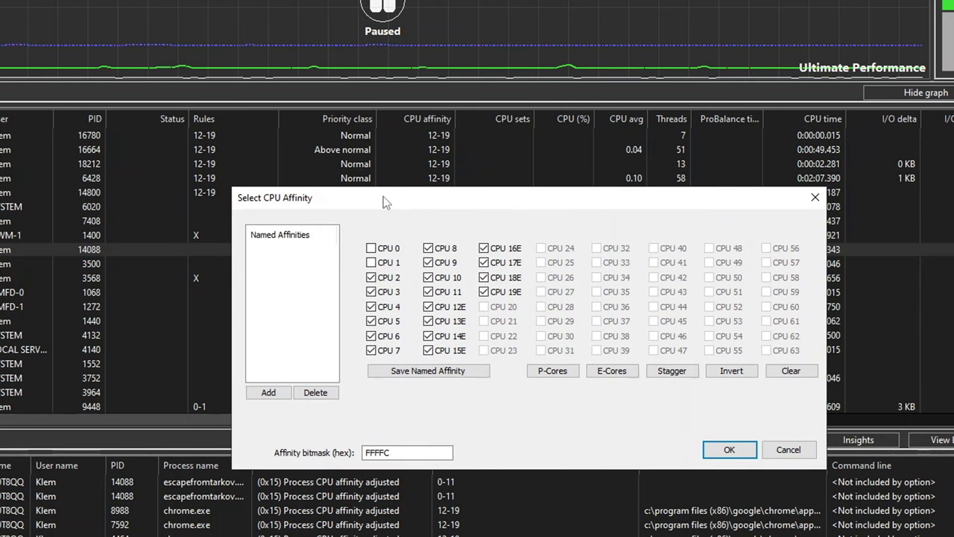
pyautogui.click(372, 262)
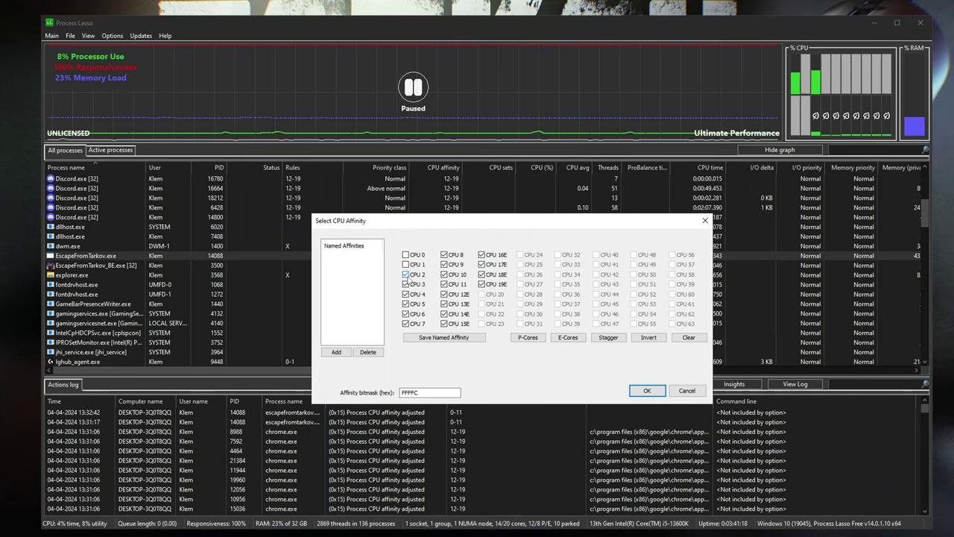
pyautogui.moveTo(358, 220); pyautogui.dragTo(520, 195)
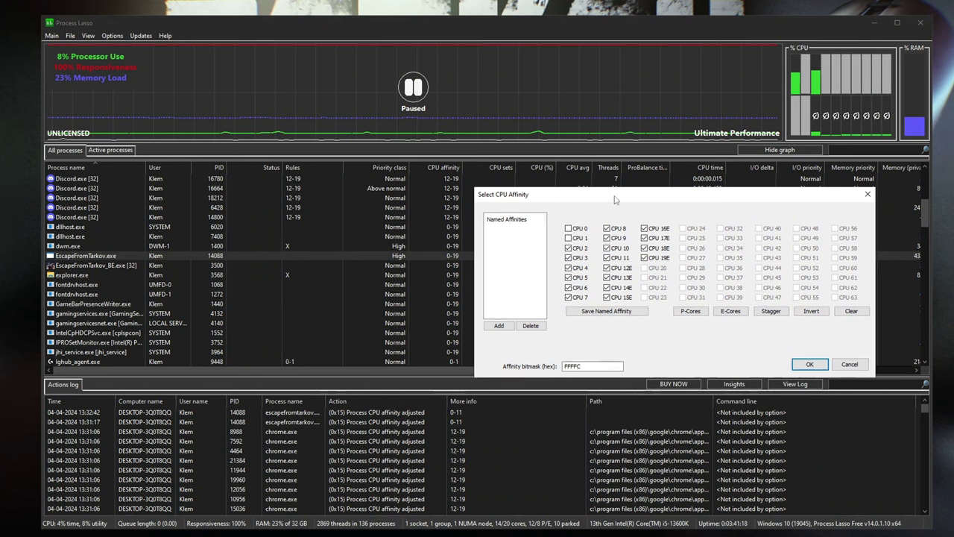
pyautogui.moveTo(617, 199); pyautogui.dragTo(583, 200)
pyautogui.click(533, 228)
pyautogui.click(534, 239)
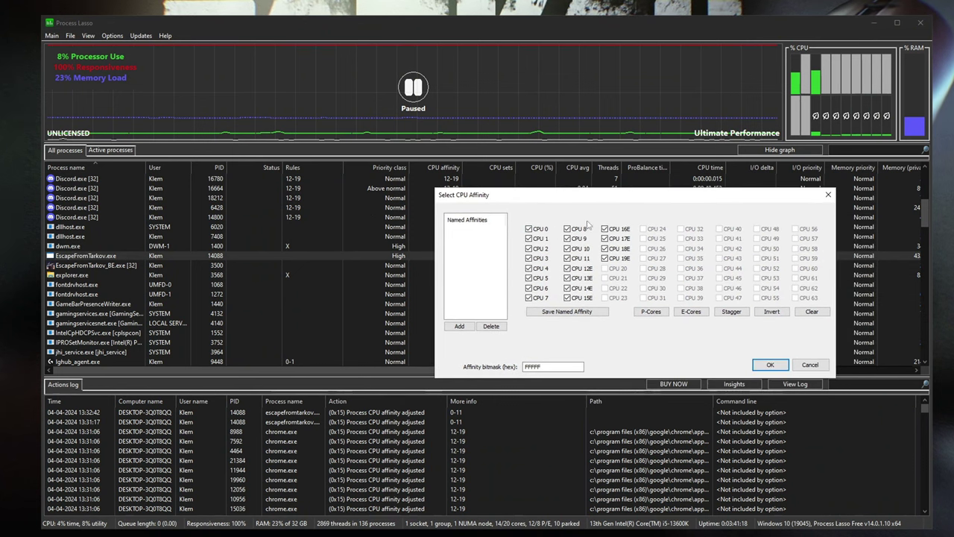
# Permanently restrict EscapeFromTarkov.exe to CPU 2 through CPU 15, excluding CPU 0, CPU 1 and CPU 16E to CPU 19E.
pyautogui.moveTo(487, 196); pyautogui.dragTo(512, 192)
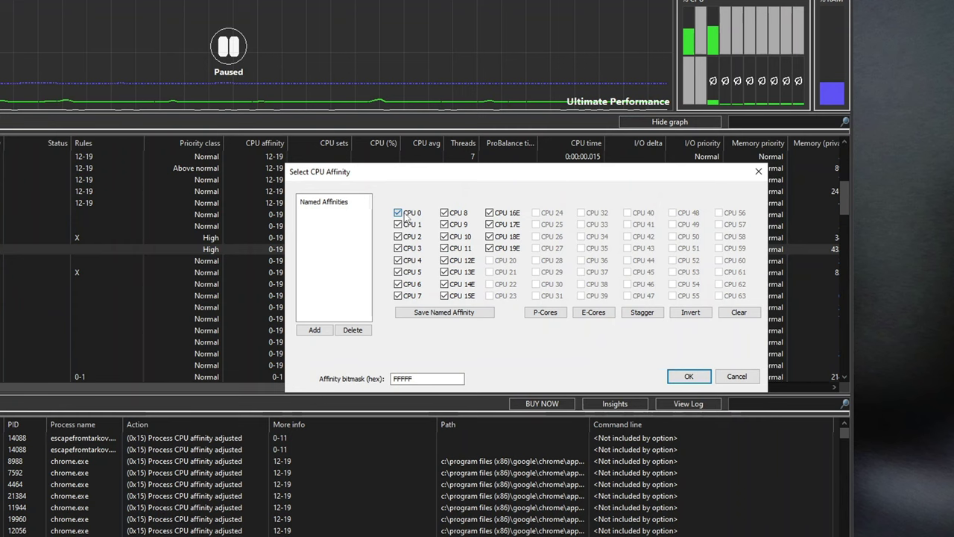
pyautogui.click(489, 212)
pyautogui.click(489, 224)
pyautogui.click(489, 237)
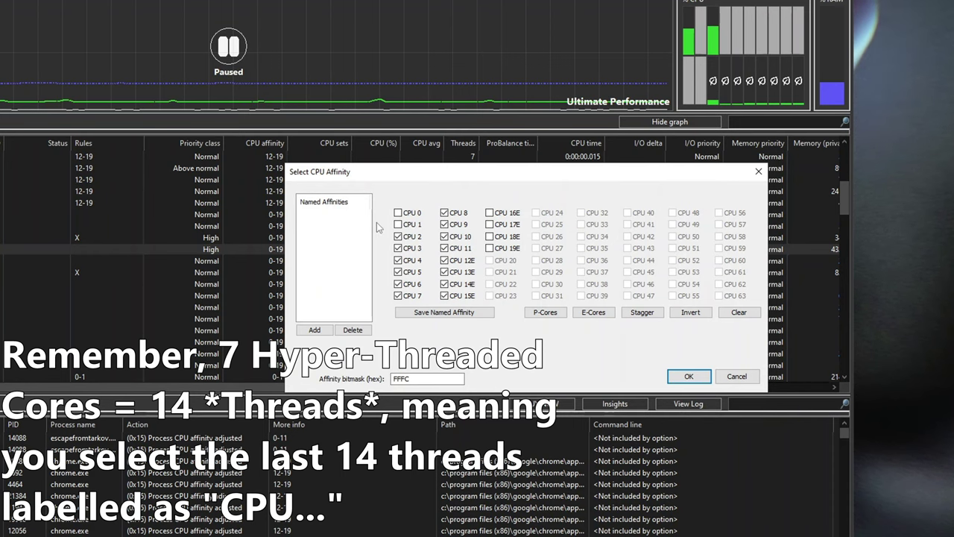
pyautogui.click(688, 377)
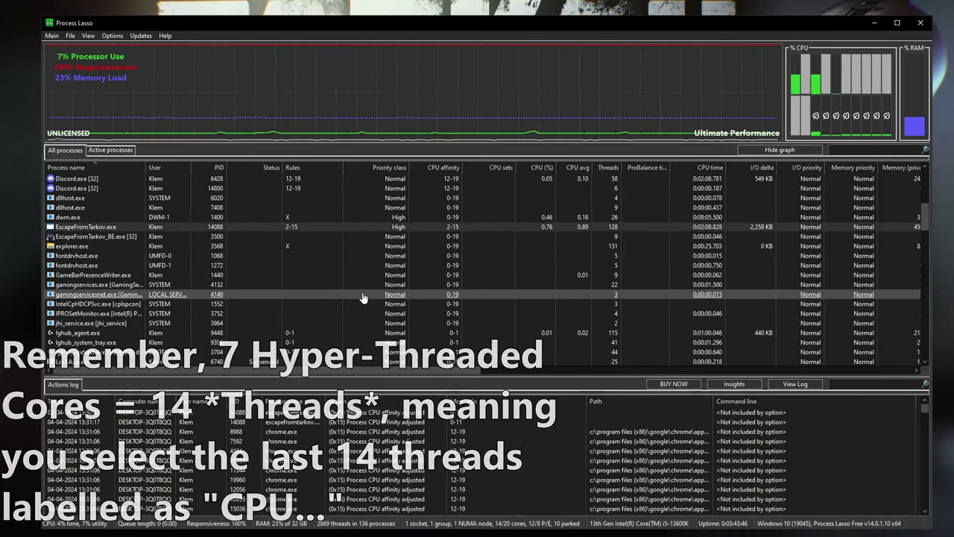
# Open the permanent CPU affinity selection for the lghub_agent.exe, lghub_system_tray.exe and lghub_updater.exe processes together.
pyautogui.keyDown('shift'); pyautogui.click(191, 337); pyautogui.keyUp('shift')
pyautogui.click(193, 343)
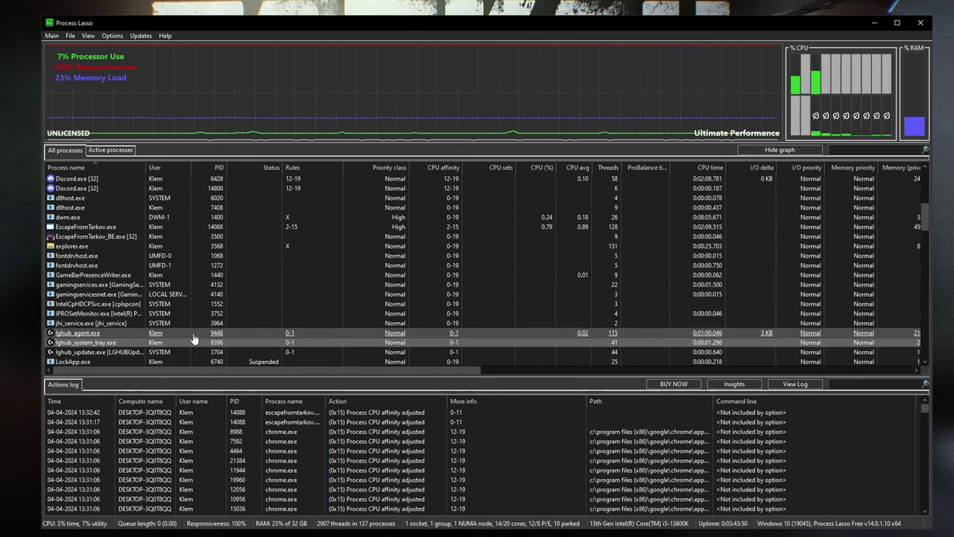
pyautogui.click(191, 353)
pyautogui.keyDown('shift'); pyautogui.click(193, 337); pyautogui.keyUp('shift')
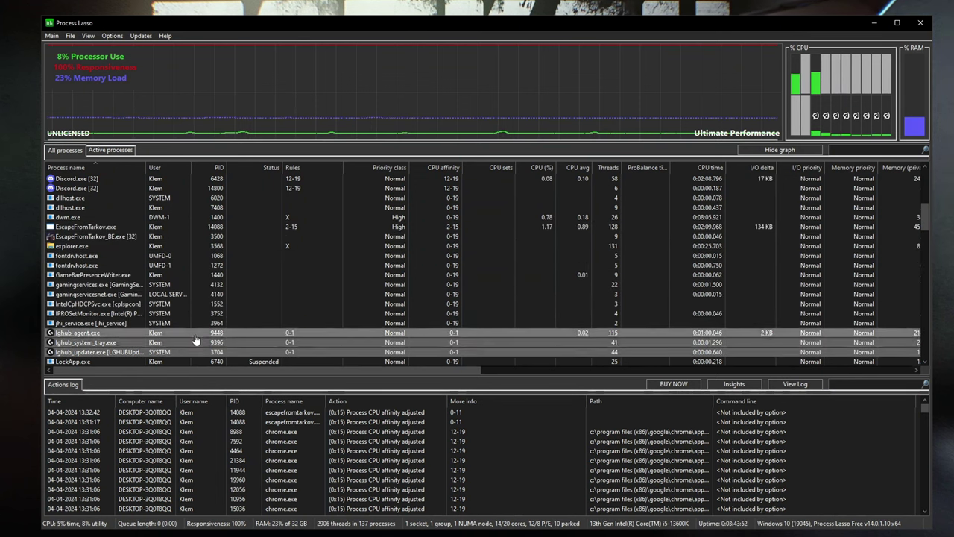
pyautogui.rightClick(262, 342)
pyautogui.moveTo(295, 359)
pyautogui.moveTo(403, 370)
pyautogui.click(477, 385)
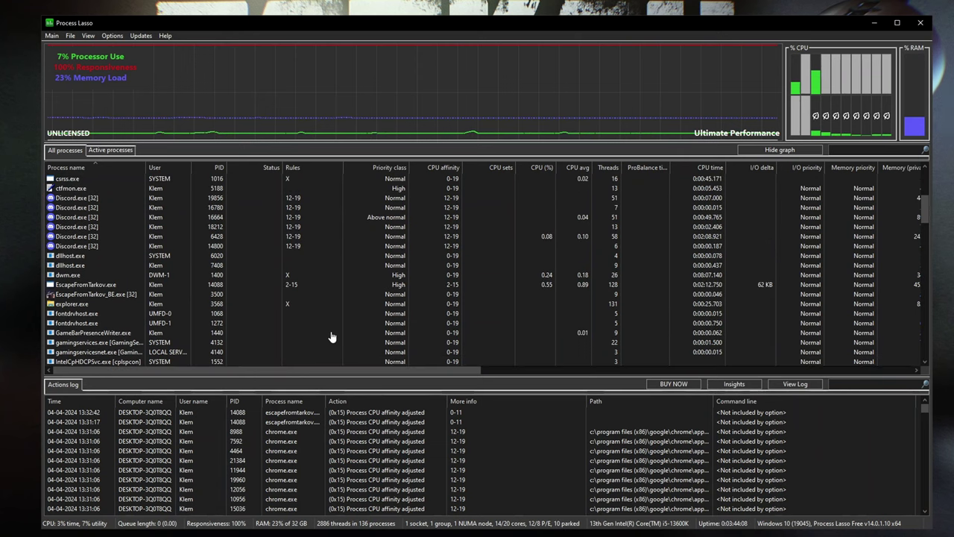
# Find the three lghub processes again and reopen their shared permanent CPU affinity selection.
pyautogui.scroll(-3, 332, 338)
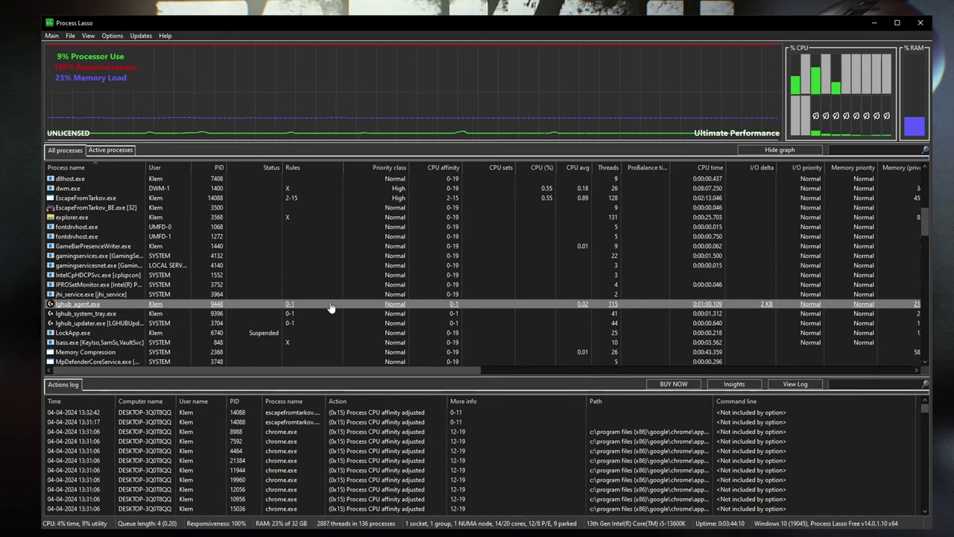
pyautogui.scroll(2, 337, 308)
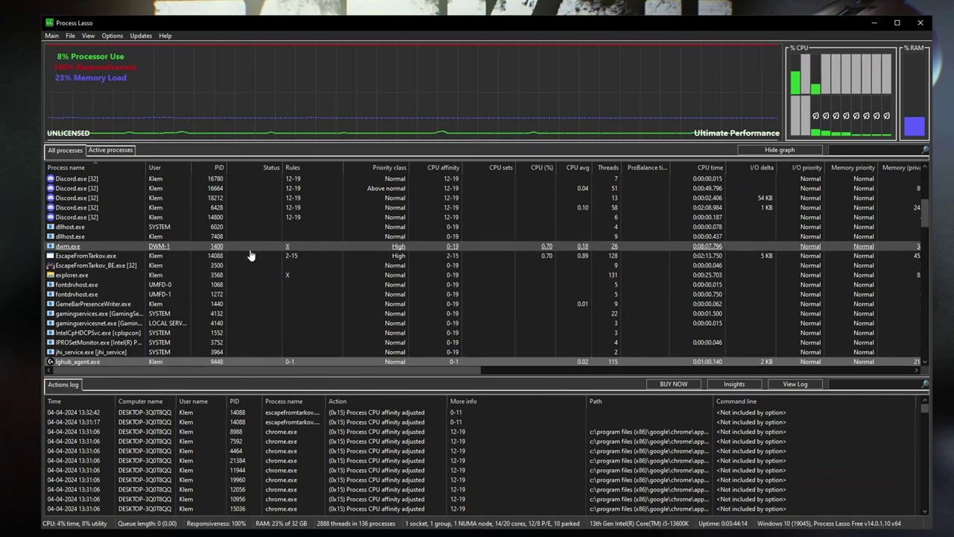
pyautogui.scroll(-1, 283, 269)
pyautogui.scroll(-2, 287, 270)
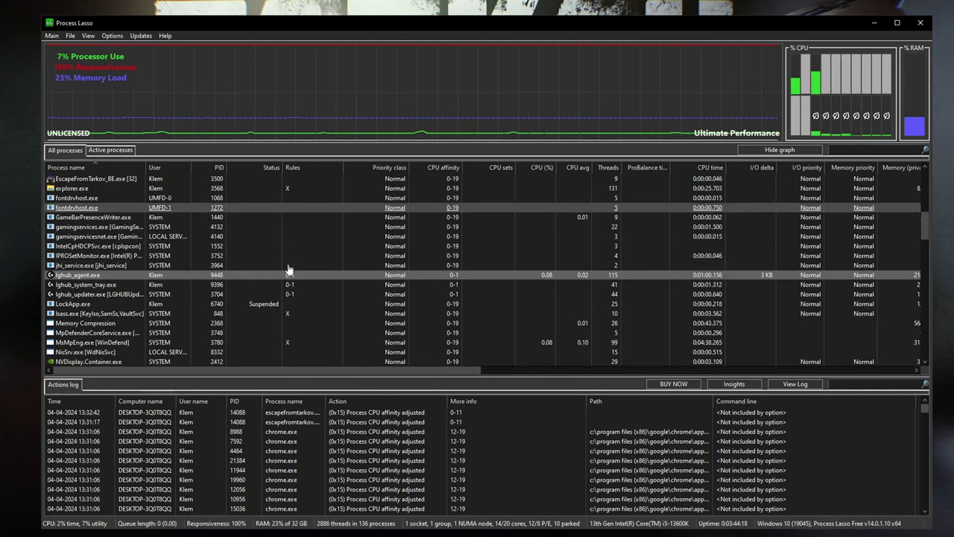
pyautogui.click(310, 276)
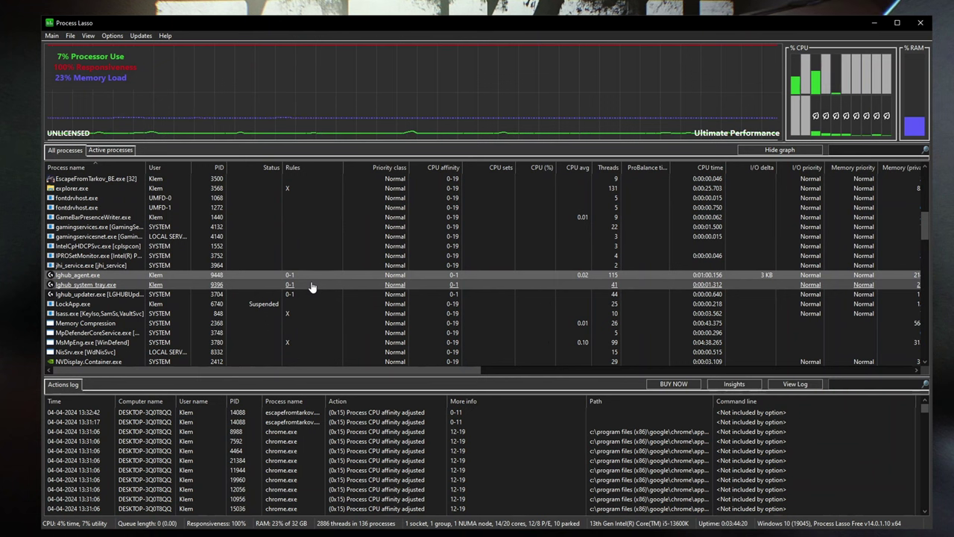
pyautogui.hotkey('shift', 'Down')
pyautogui.hotkey('shift', 'Down')
pyautogui.rightClick(309, 280)
pyautogui.moveTo(338, 297)
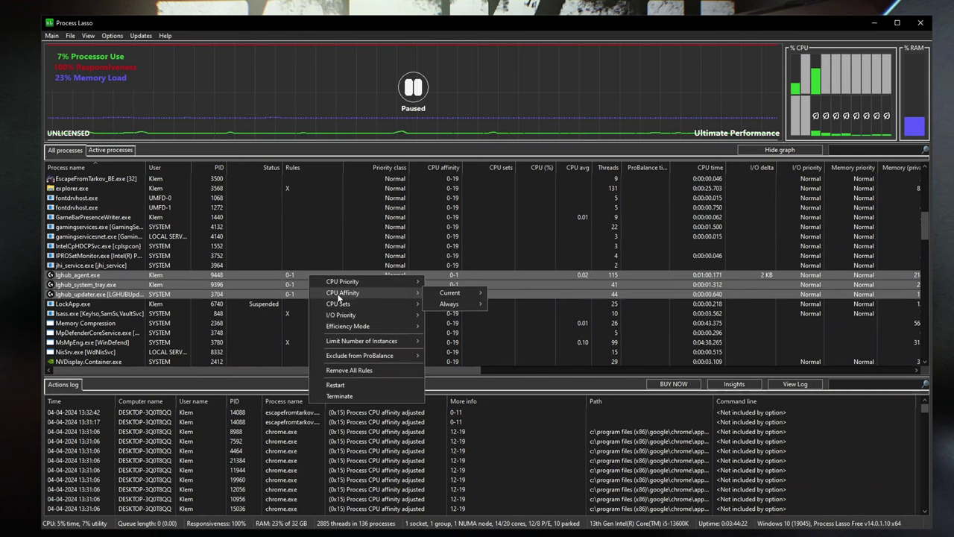
pyautogui.moveTo(442, 308)
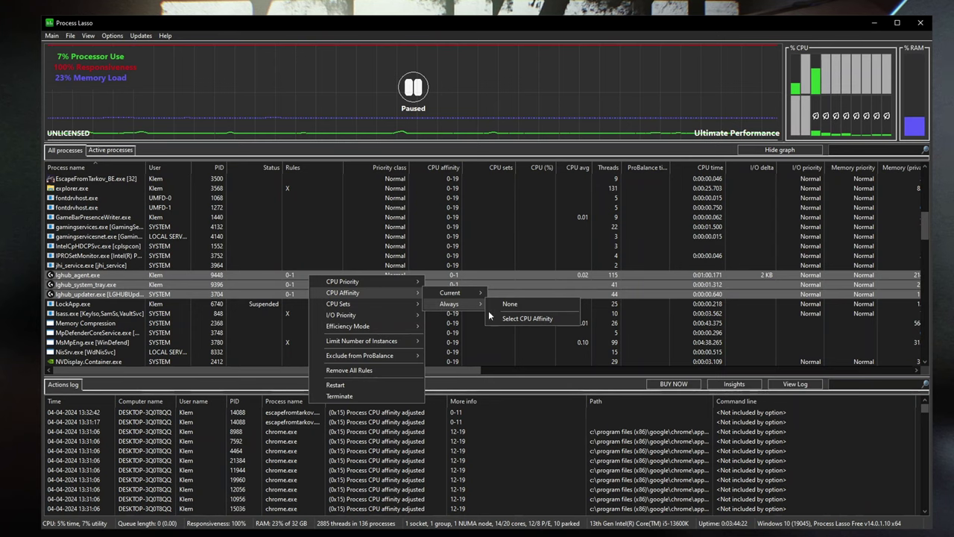
pyautogui.click(527, 318)
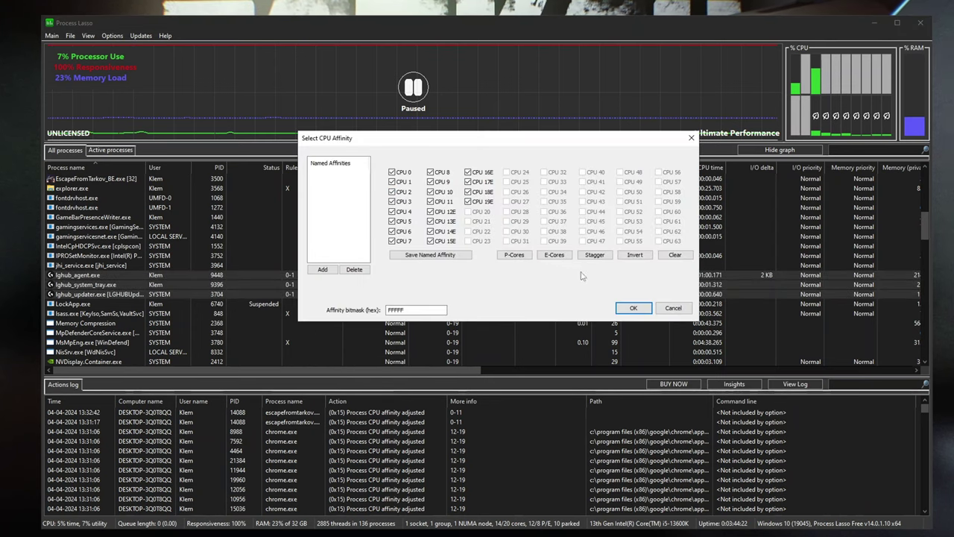
# Try CPU 0 through CPU 3 in the lghub affinity selection, and replace them with CPU 4 through CPU 15E.
pyautogui.click(675, 254)
pyautogui.click(403, 172)
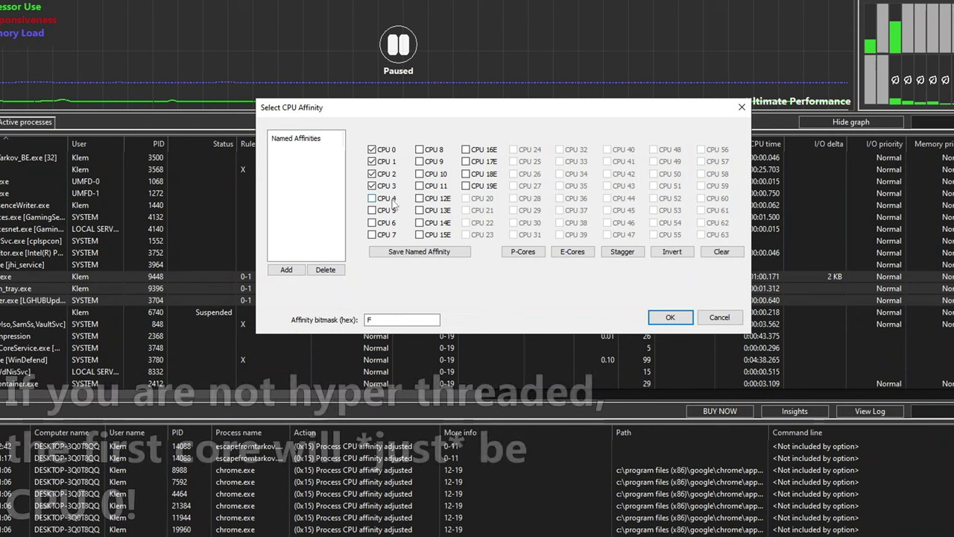
pyautogui.click(717, 252)
pyautogui.click(375, 199)
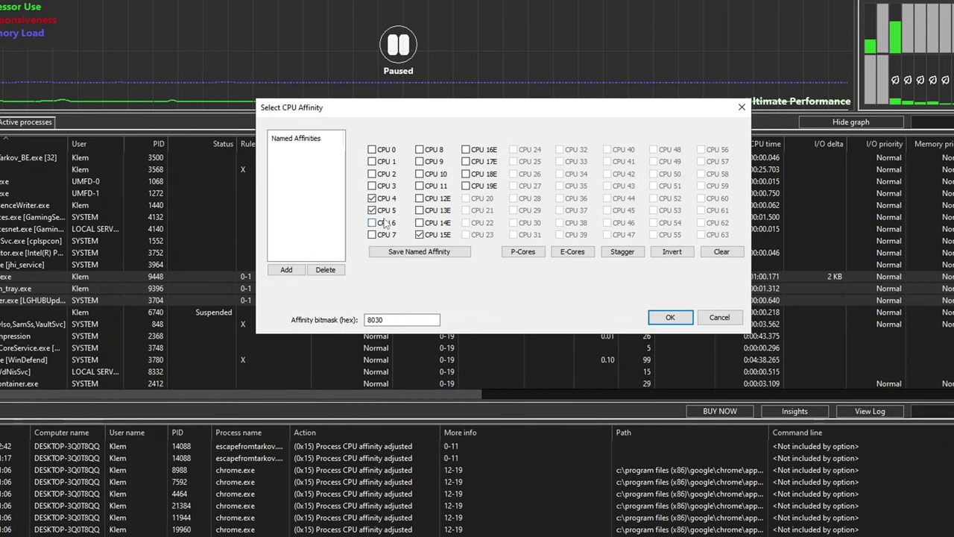
pyautogui.click(420, 222)
pyautogui.click(420, 210)
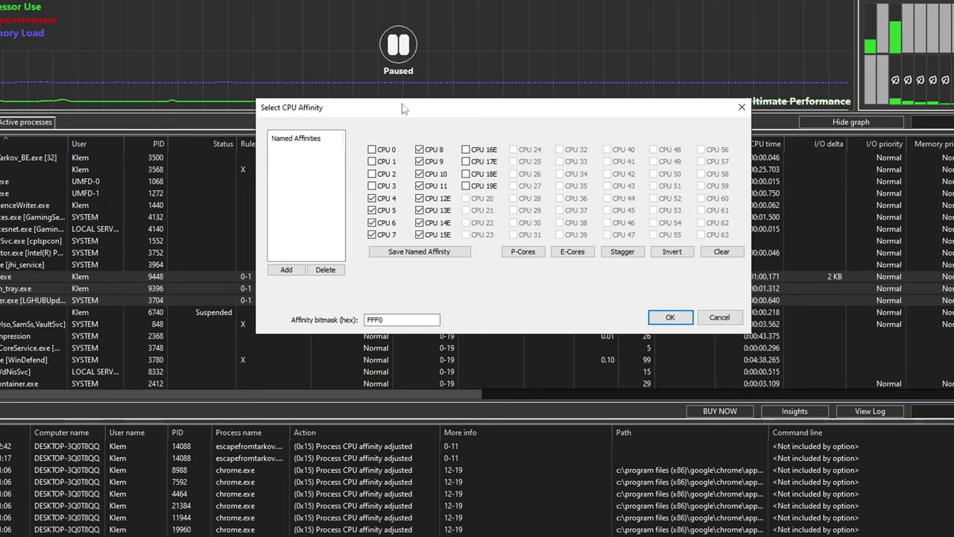
pyautogui.moveTo(402, 108); pyautogui.dragTo(371, 152)
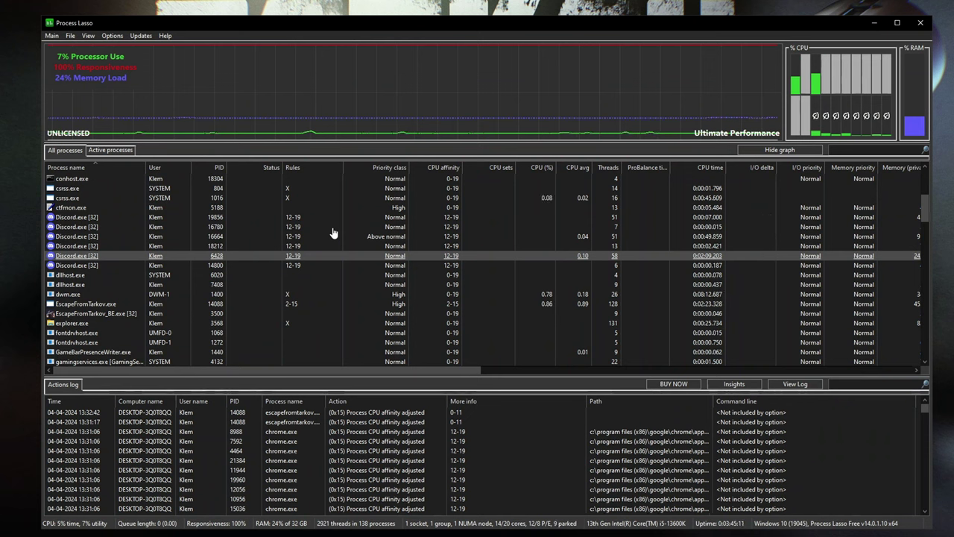
pyautogui.scroll(-1, 333, 234)
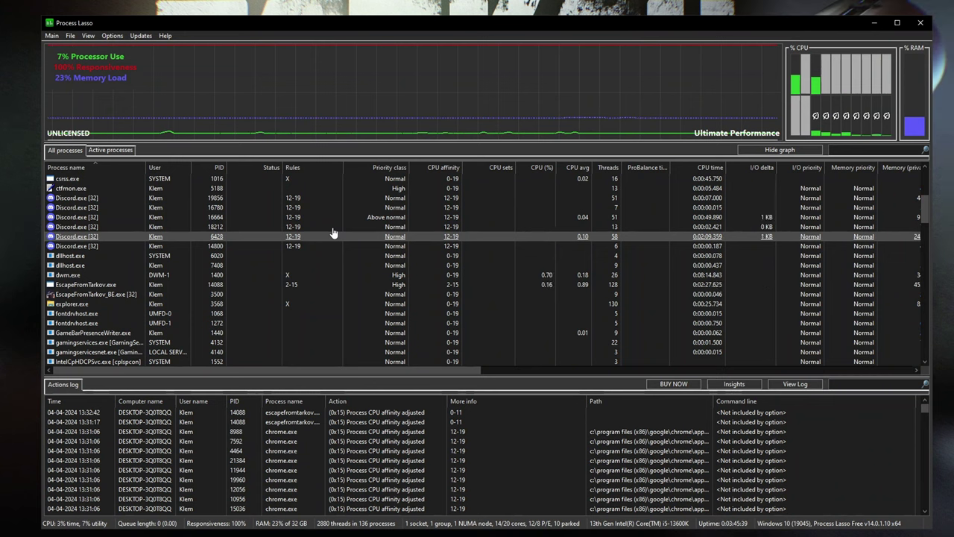
# Switch to the browser, examine the CPU affinity section of the Process Lasso documentation, and return to Process Lasso.
pyautogui.scroll(3, 333, 234)
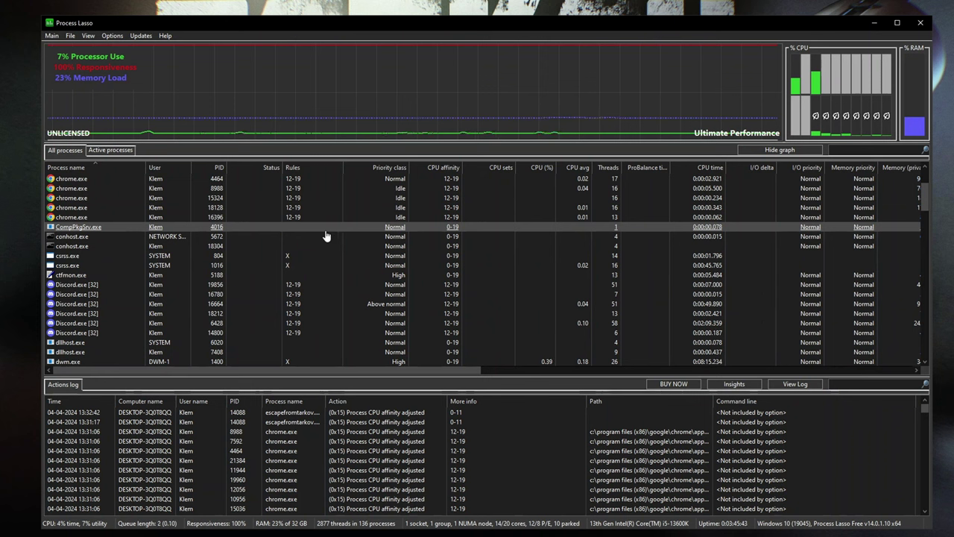
pyautogui.scroll(3, 331, 237)
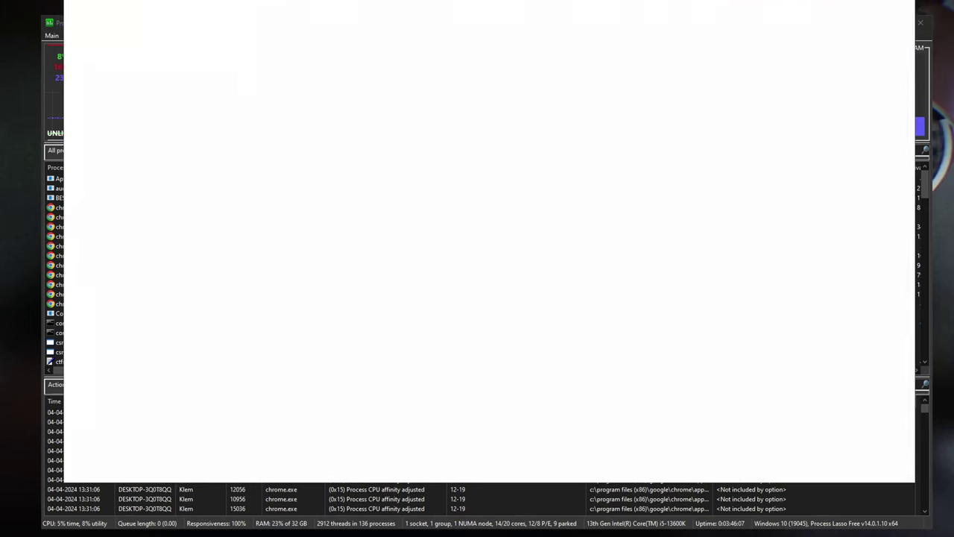
pyautogui.hotkey('alt', 'Tab')
pyautogui.moveTo(449, 3)
pyautogui.mouseDown()
pyautogui.moveTo(504, 3)
pyautogui.moveTo(485, 7)
pyautogui.mouseUp()
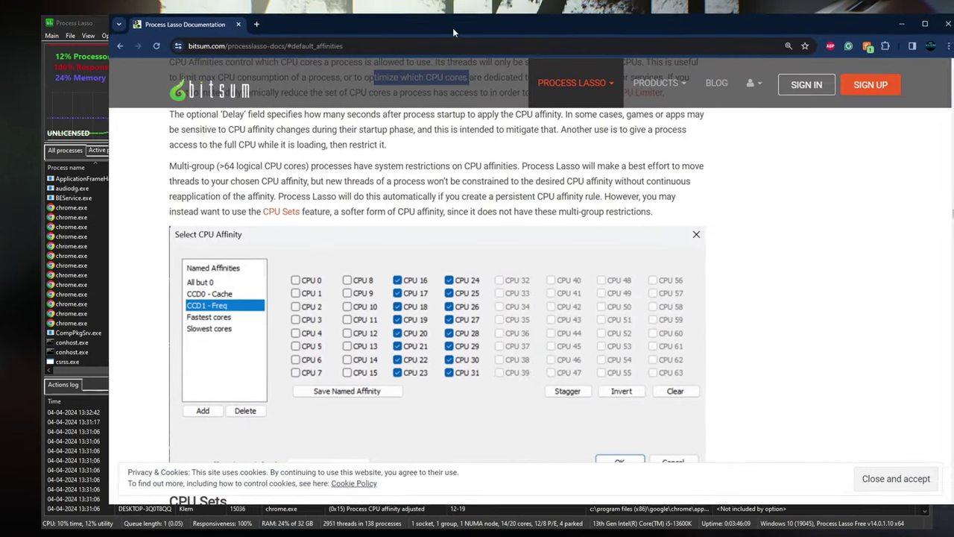
pyautogui.hotkey('alt', 'Tab')
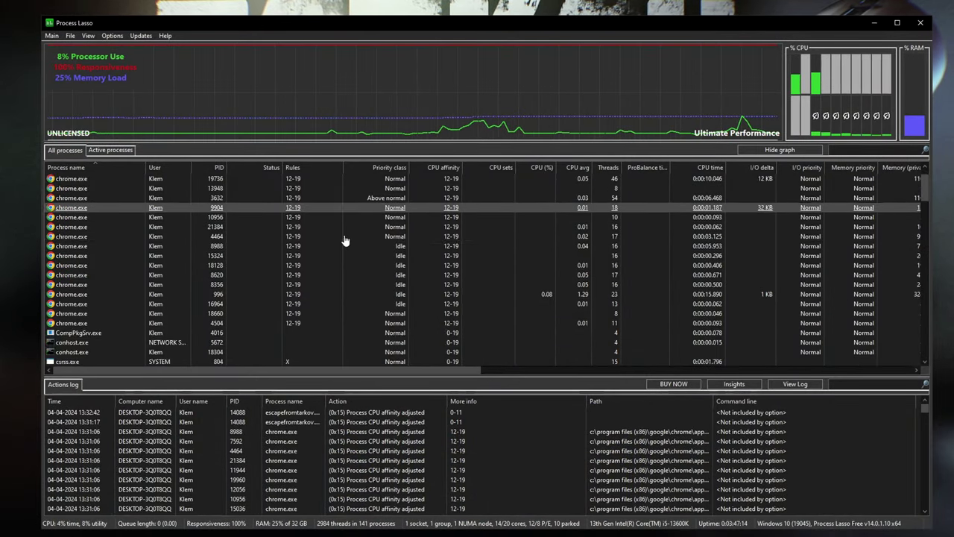
# Find the three lghub processes in the process list, select them together and examine their CPU affinity rules.
pyautogui.scroll(-1, 345, 240)
pyautogui.scroll(1, 345, 239)
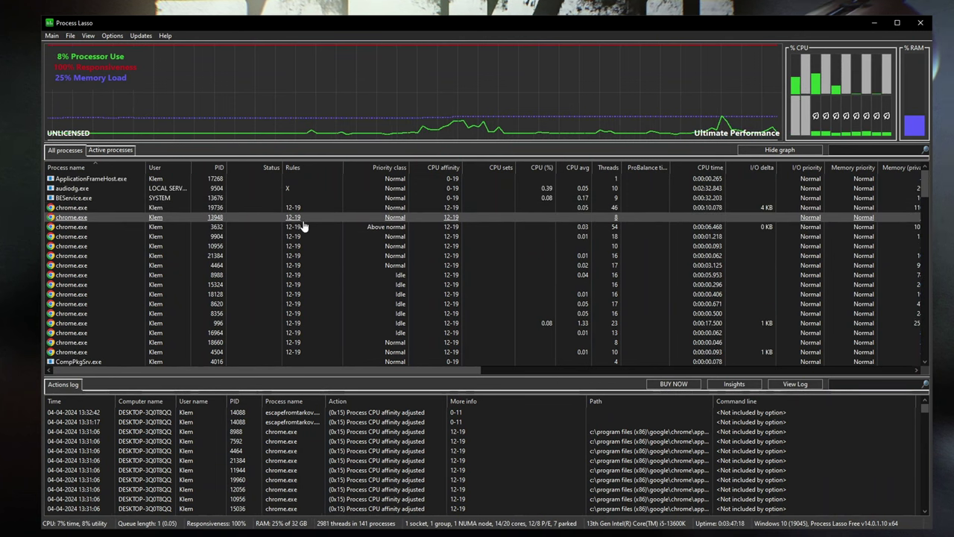
pyautogui.scroll(-7, 337, 223)
pyautogui.scroll(-6, 333, 231)
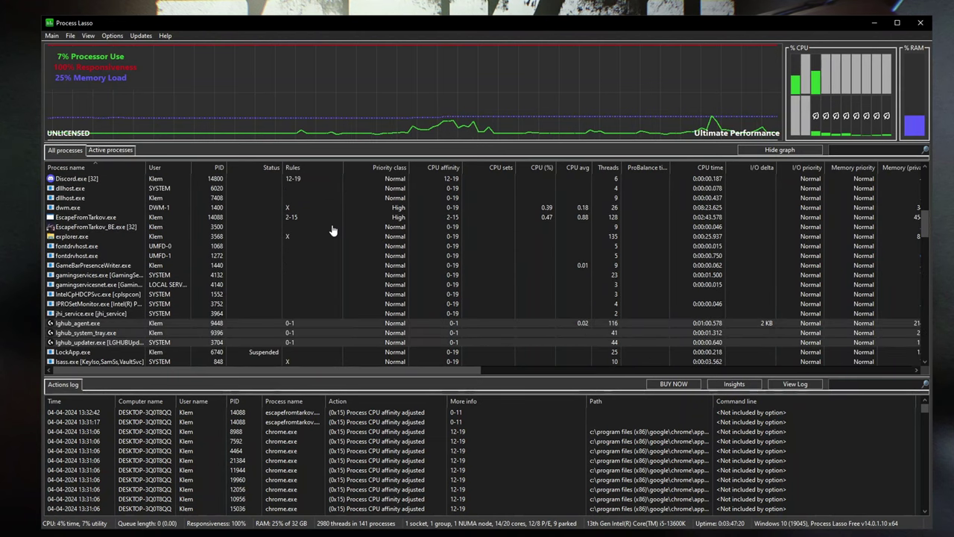
pyautogui.scroll(1, 330, 233)
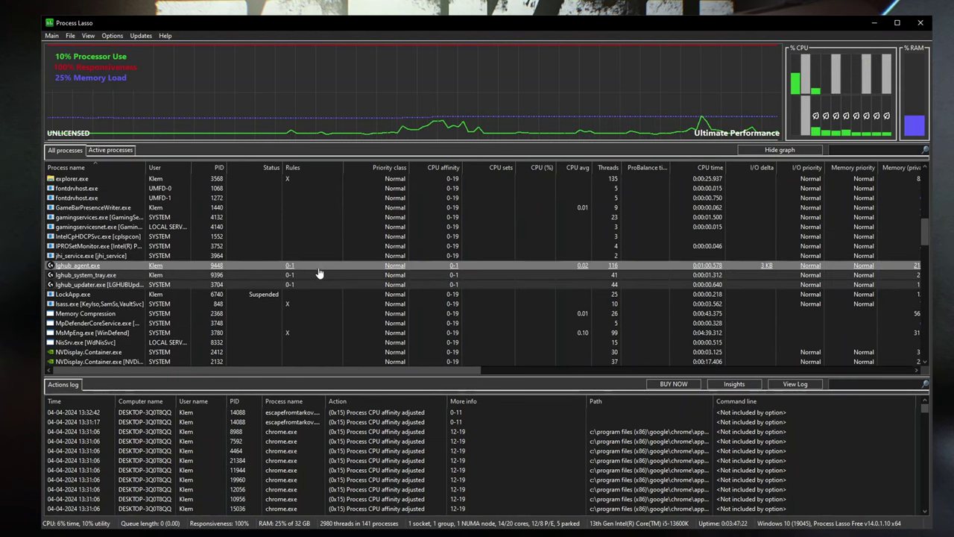
pyautogui.keyDown('shift'); pyautogui.click(316, 284); pyautogui.keyUp('shift')
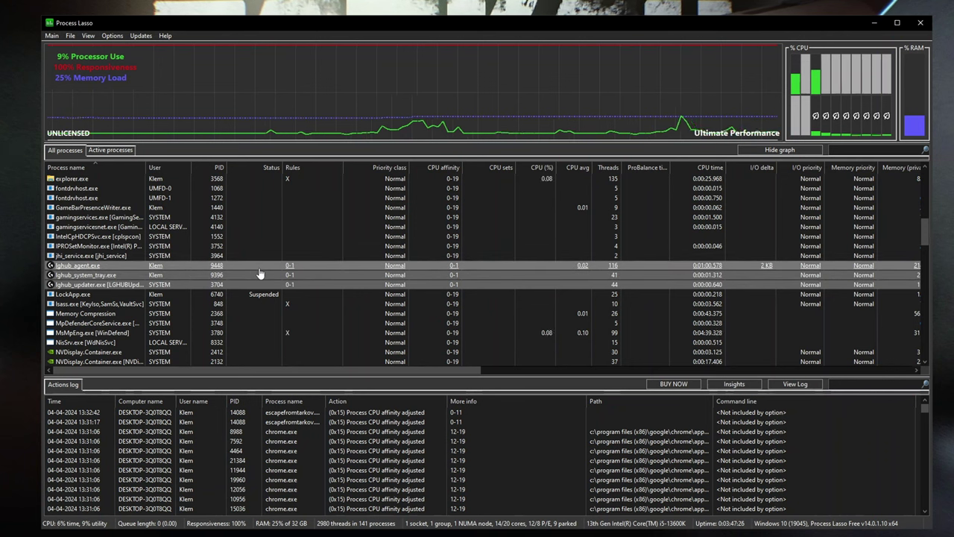
pyautogui.rightClick(316, 267)
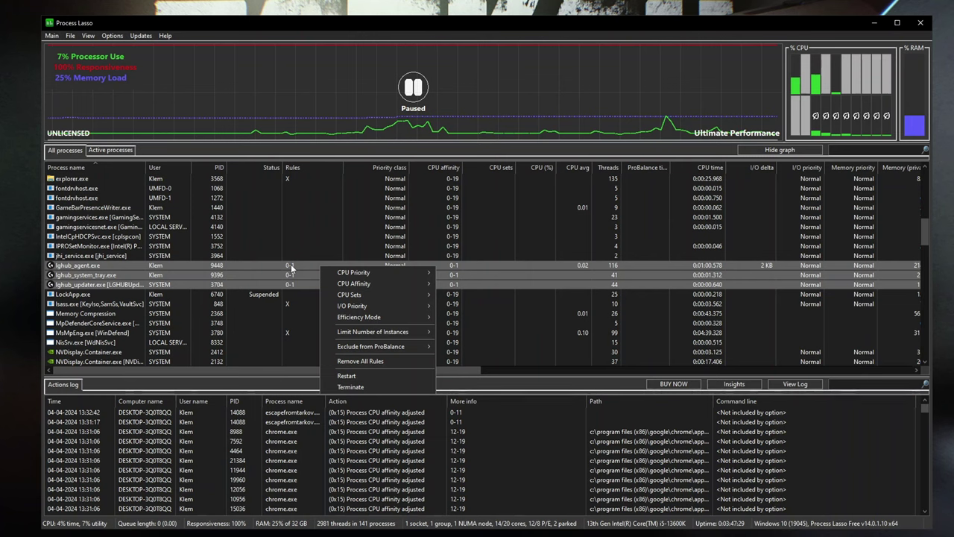
pyautogui.click(310, 263)
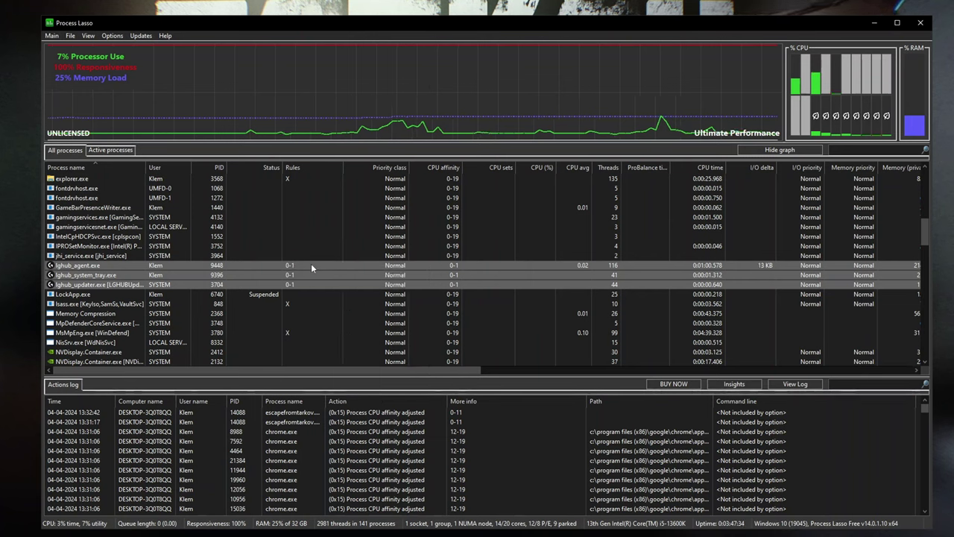
pyautogui.click(309, 266)
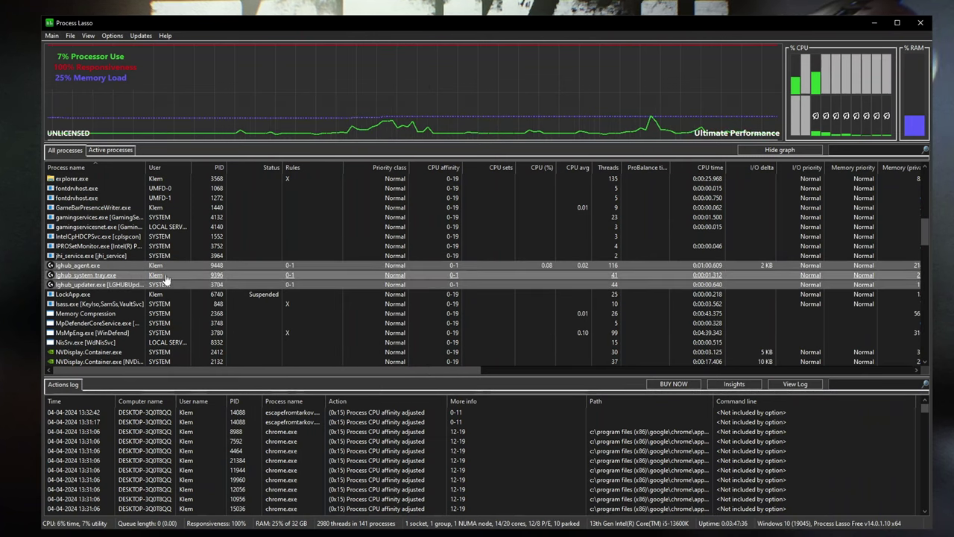
# Find the Discord.exe processes, select them together and examine their CPU affinity rules.
pyautogui.scroll(1, 228, 296)
pyautogui.scroll(5, 227, 296)
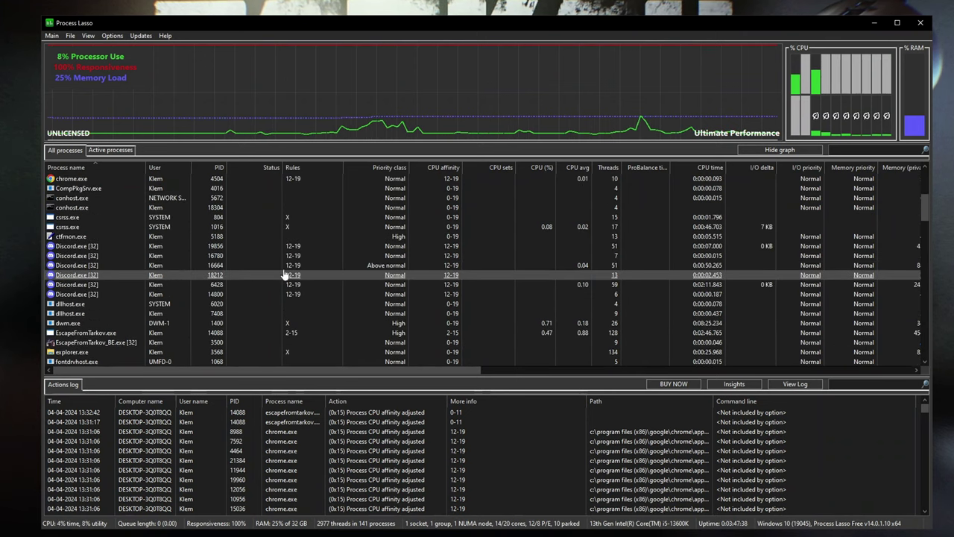
pyautogui.moveTo(138, 249)
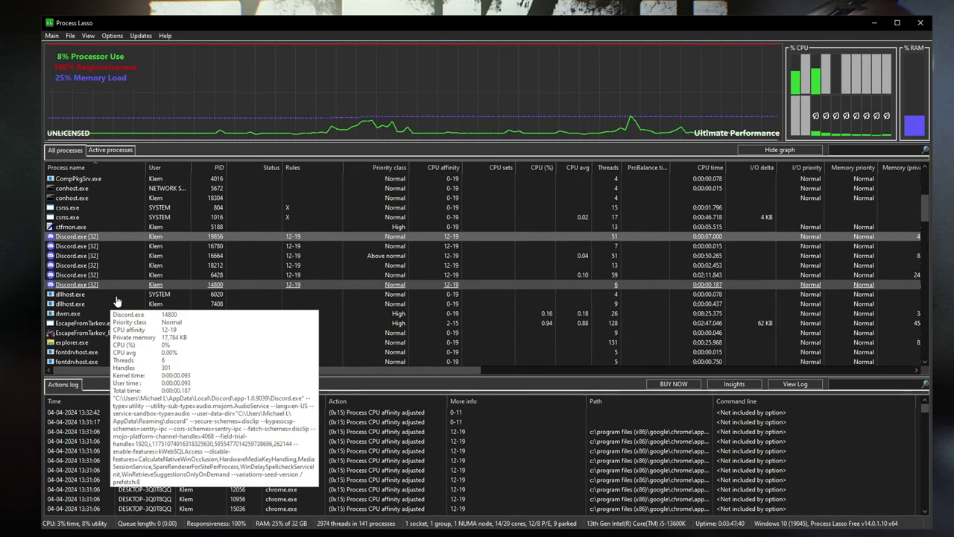
pyautogui.moveTo(118, 238); pyautogui.dragTo(300, 284)
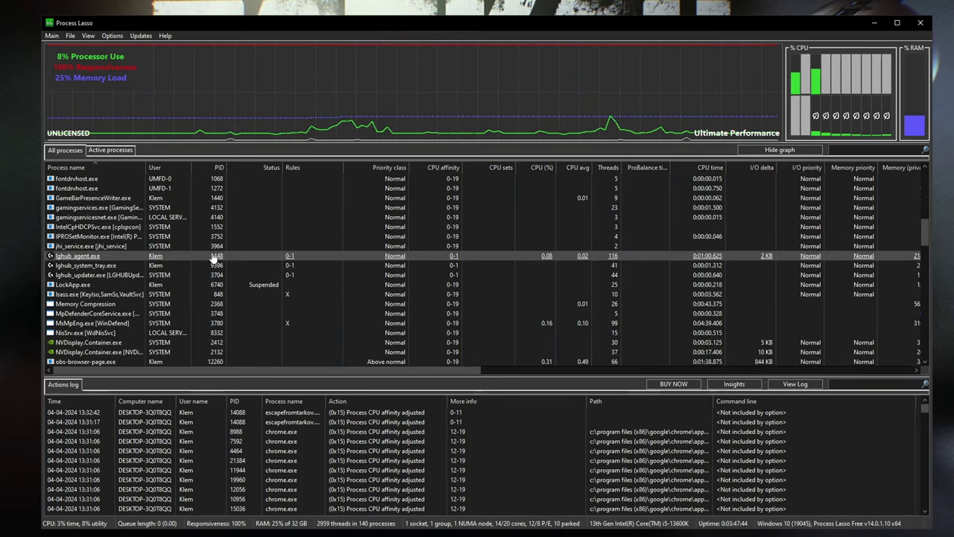
# Permanently restrict lghub_agent.exe, lghub_system_tray.exe and lghub_updater.exe to the E-cores, CPU 12E through CPU 19E.
pyautogui.moveTo(189, 256); pyautogui.dragTo(187, 275)
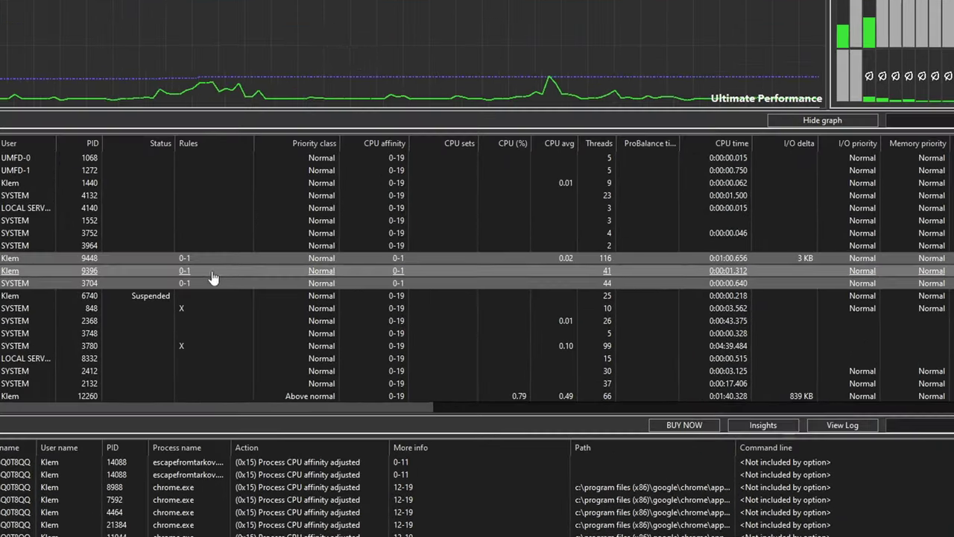
pyautogui.rightClick(312, 268)
pyautogui.moveTo(459, 289)
pyautogui.moveTo(403, 309)
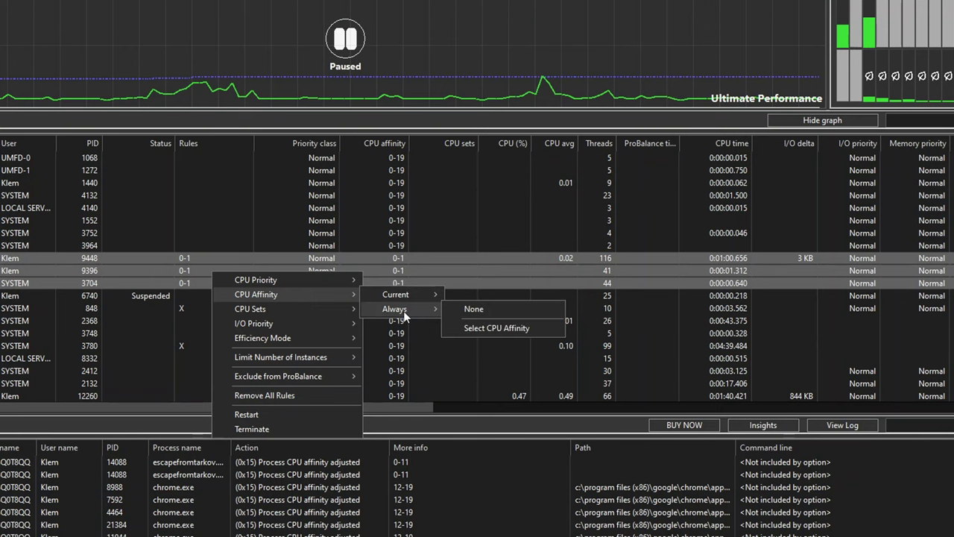
pyautogui.click(501, 326)
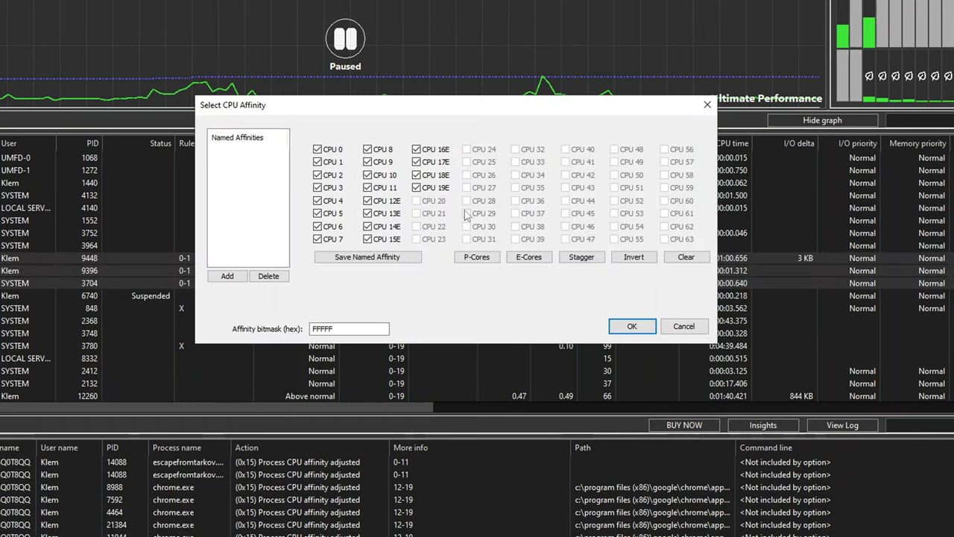
pyautogui.moveTo(371, 112); pyautogui.dragTo(570, 134)
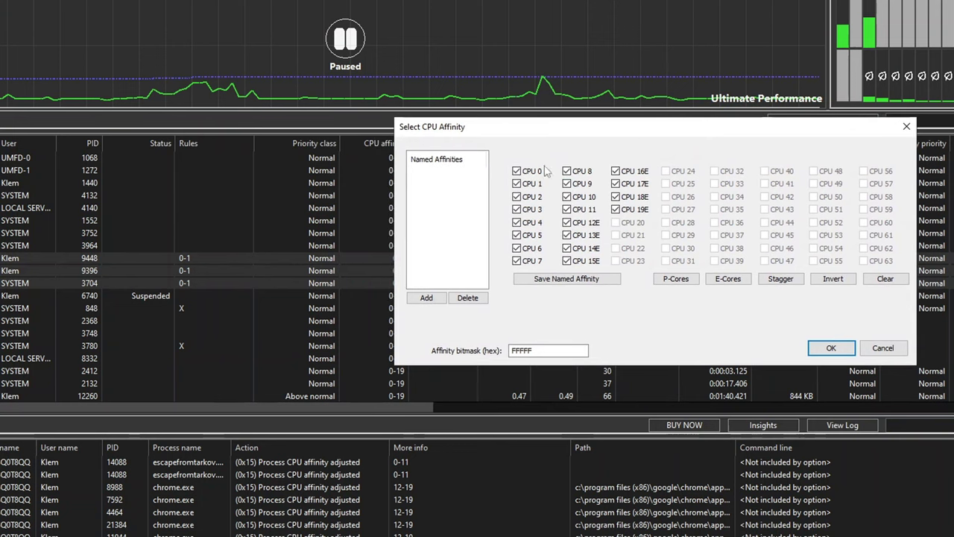
pyautogui.click(737, 281)
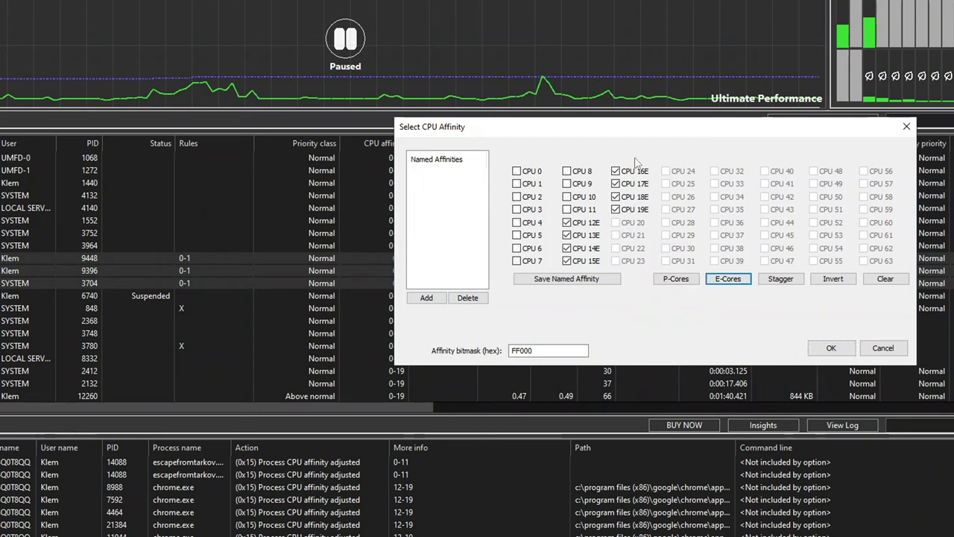
pyautogui.click(604, 237)
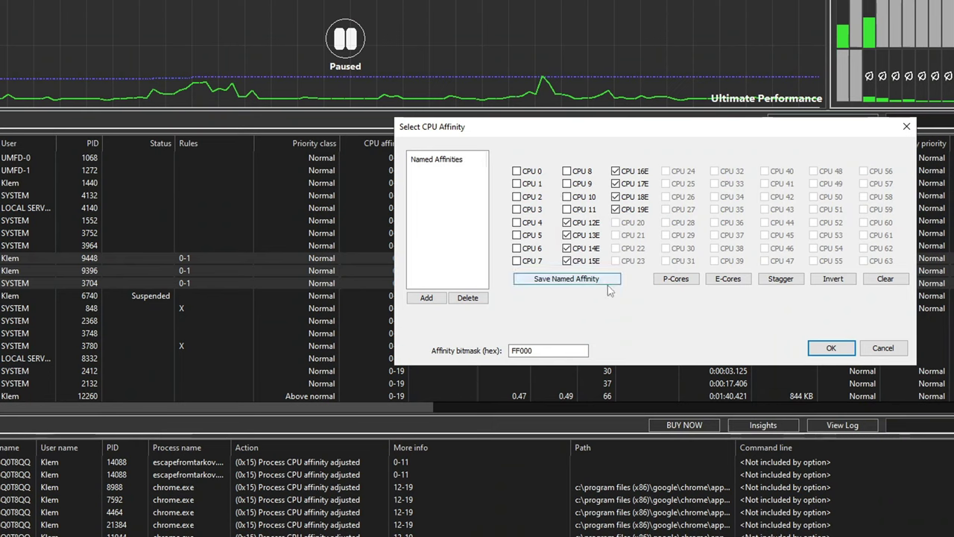
pyautogui.click(825, 349)
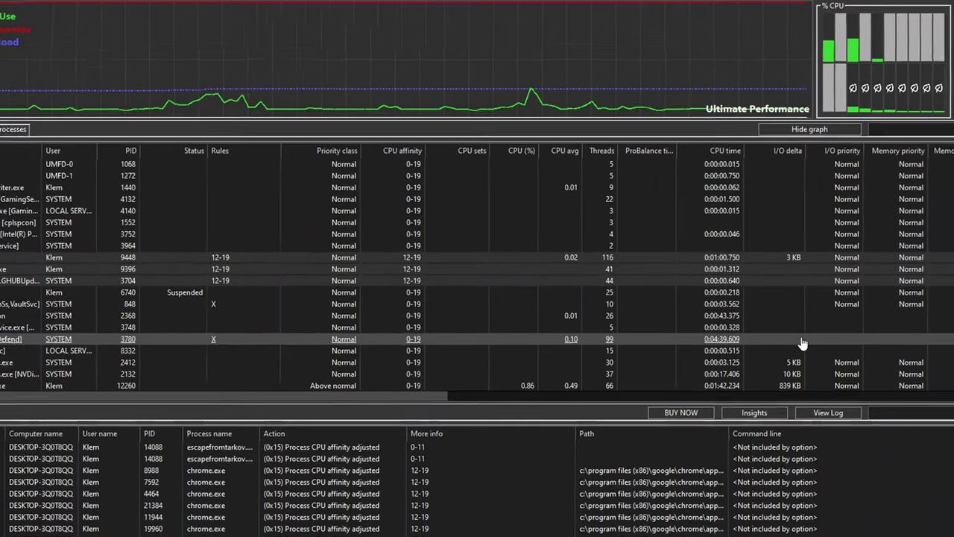
# Open the permanent CPU affinity selection for EscapeFromTarkov.exe and select only the P-cores, CPU 0 through CPU 11.
pyautogui.scroll(5, 218, 317)
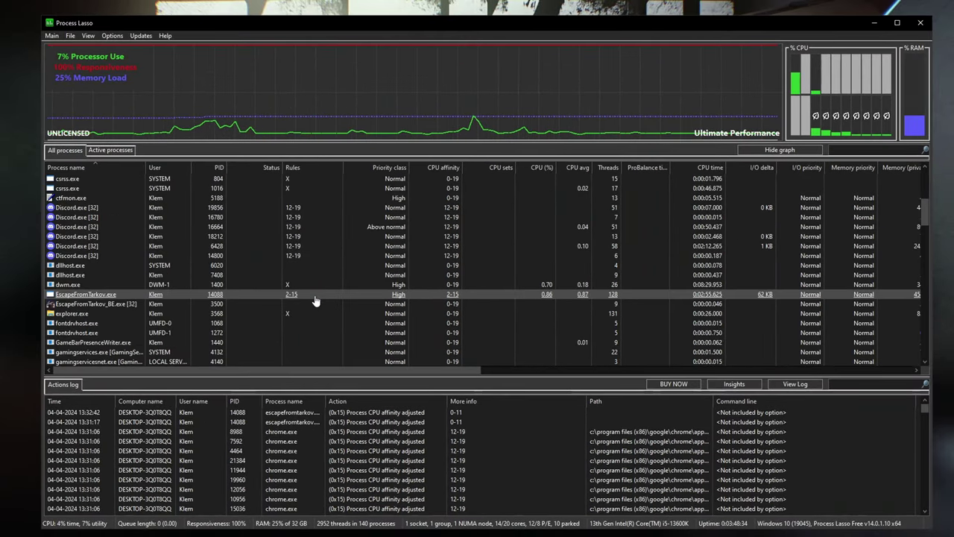
pyautogui.rightClick(315, 296)
pyautogui.moveTo(347, 317)
pyautogui.moveTo(473, 325)
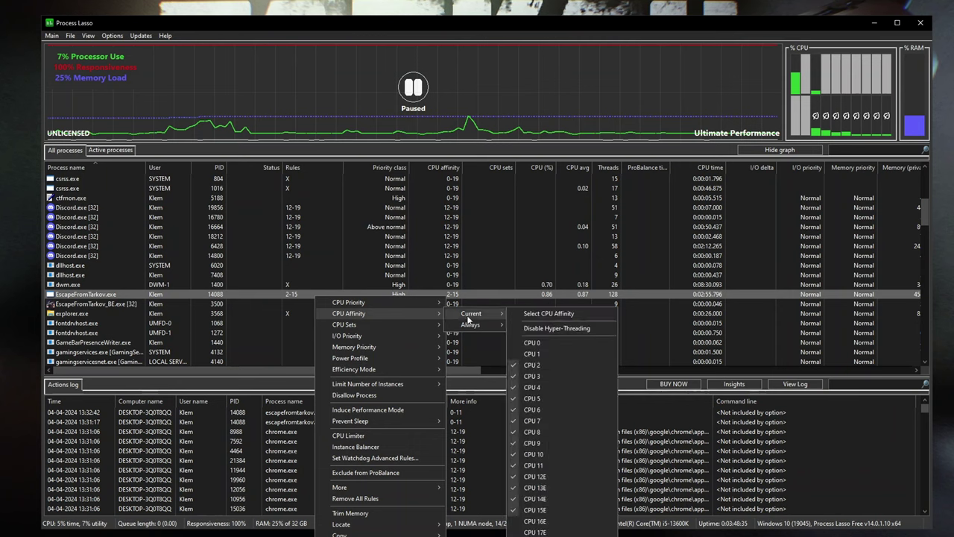
pyautogui.click(563, 341)
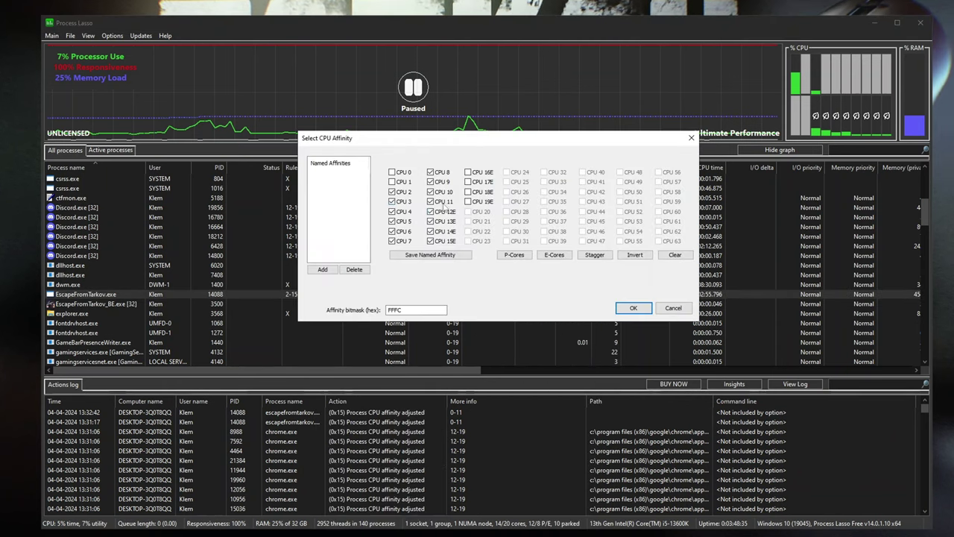
pyautogui.click(514, 254)
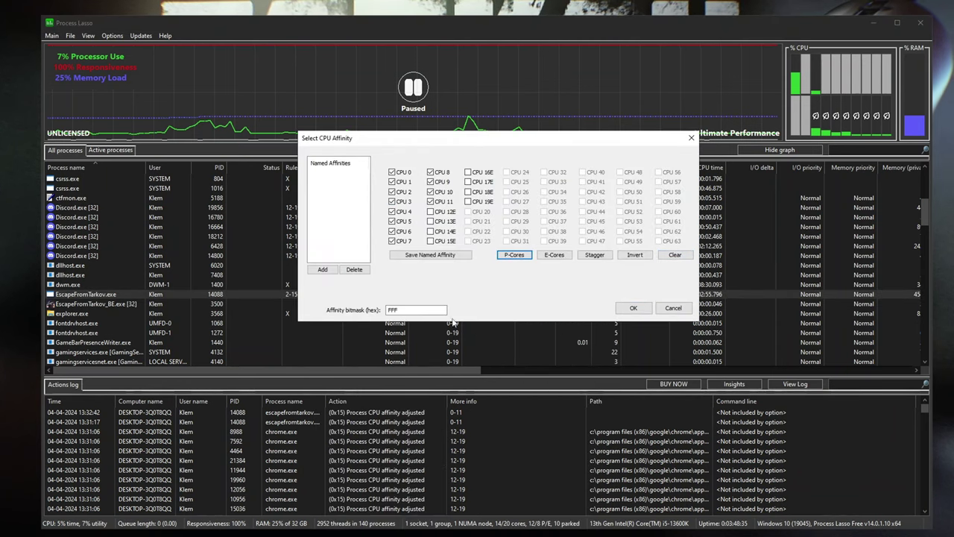
pyautogui.moveTo(409, 142); pyautogui.dragTo(403, 164)
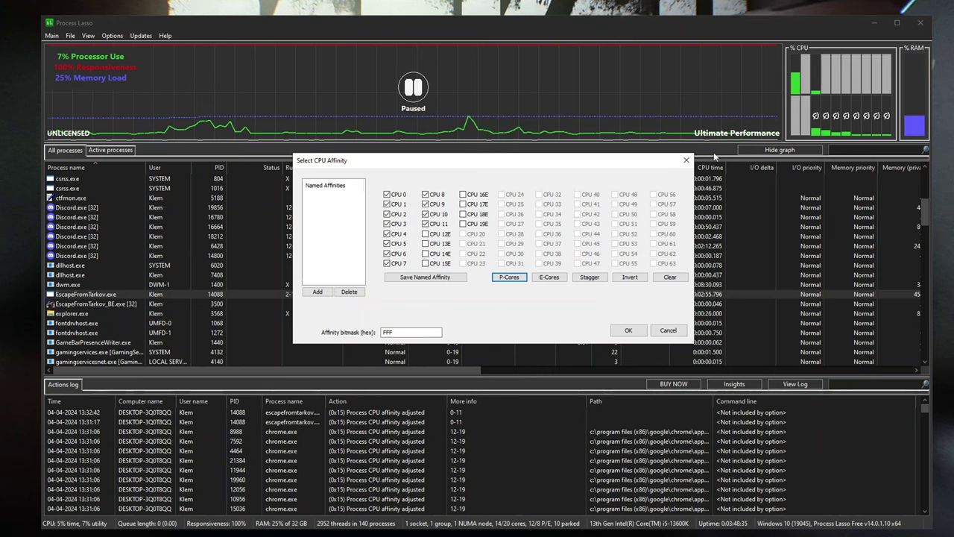
pyautogui.moveTo(618, 164); pyautogui.dragTo(639, 160)
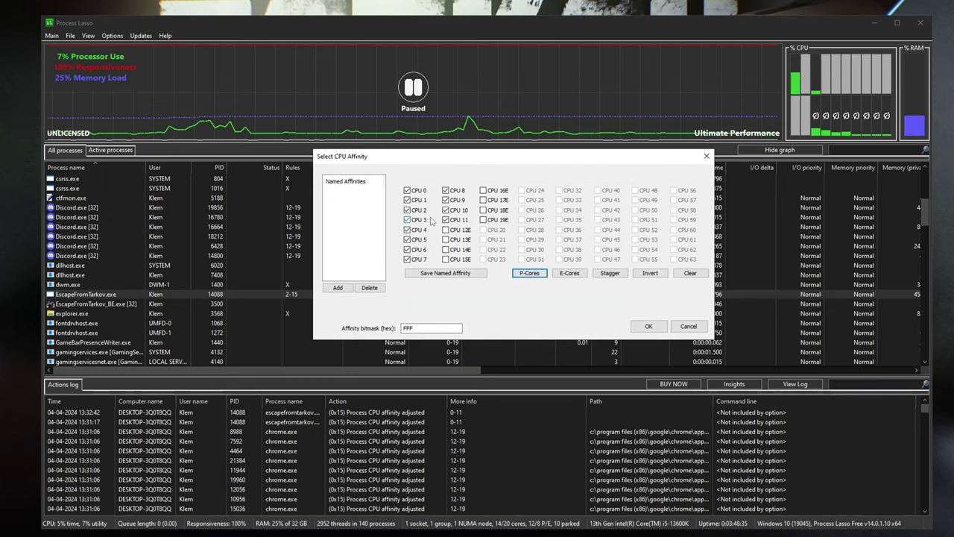
# Add CPU 12E through CPU 19E to the EscapeFromTarkov.exe affinity selection and apply it permanently.
pyautogui.click(445, 230)
pyautogui.click(445, 240)
pyautogui.click(445, 249)
pyautogui.click(445, 259)
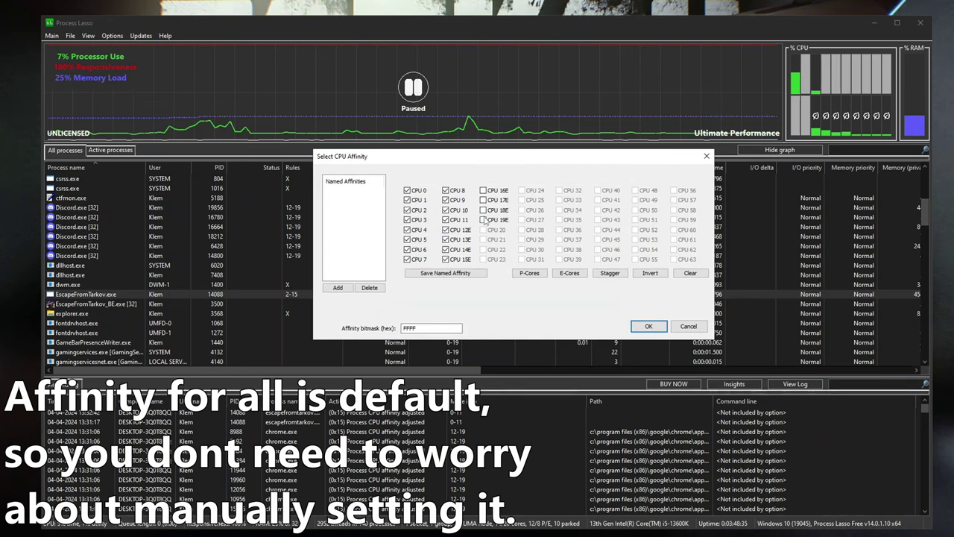
pyautogui.click(484, 190)
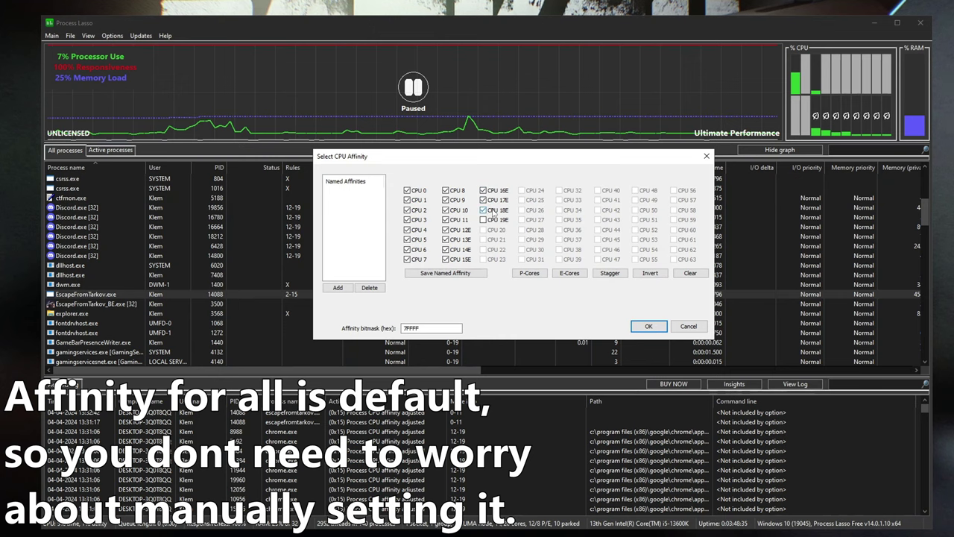
pyautogui.click(649, 326)
# Review the process list and reopen the permanent CPU affinity selection for EscapeFromTarkov.exe.
pyautogui.scroll(2, 350, 296)
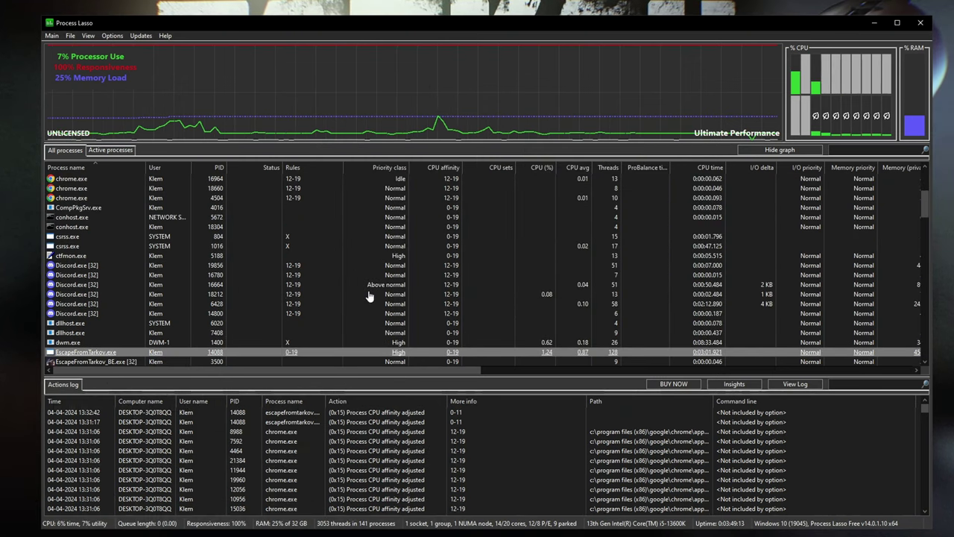
pyautogui.scroll(5, 347, 291)
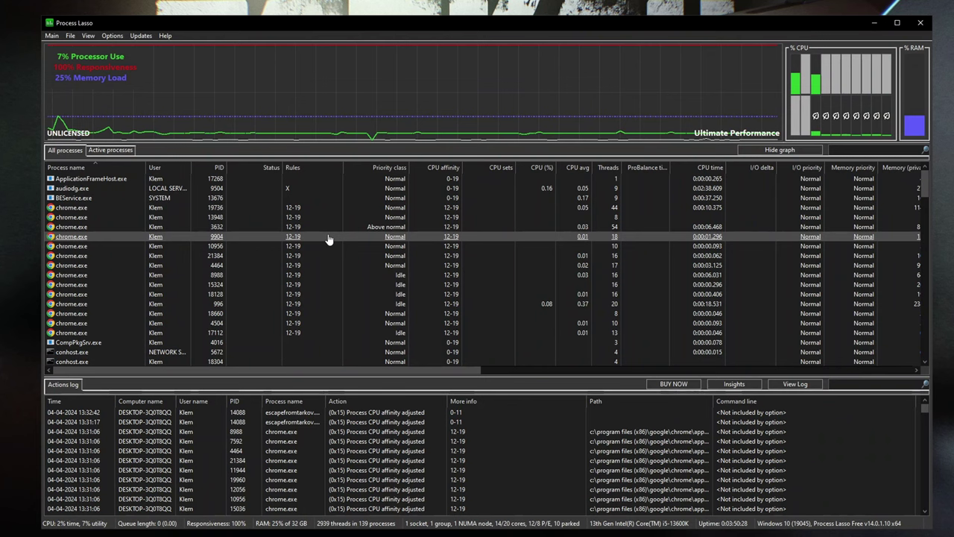
pyautogui.scroll(-10, 313, 209)
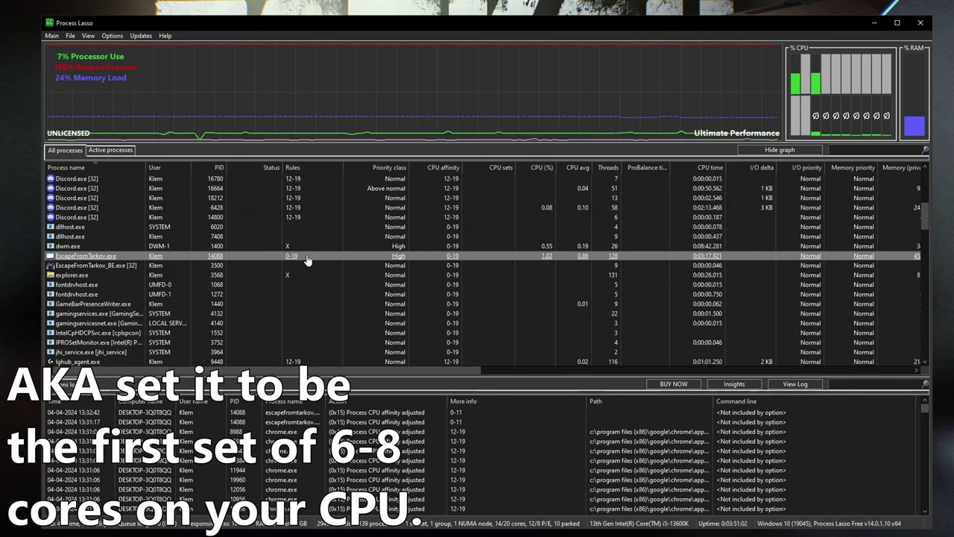
pyautogui.rightClick(307, 260)
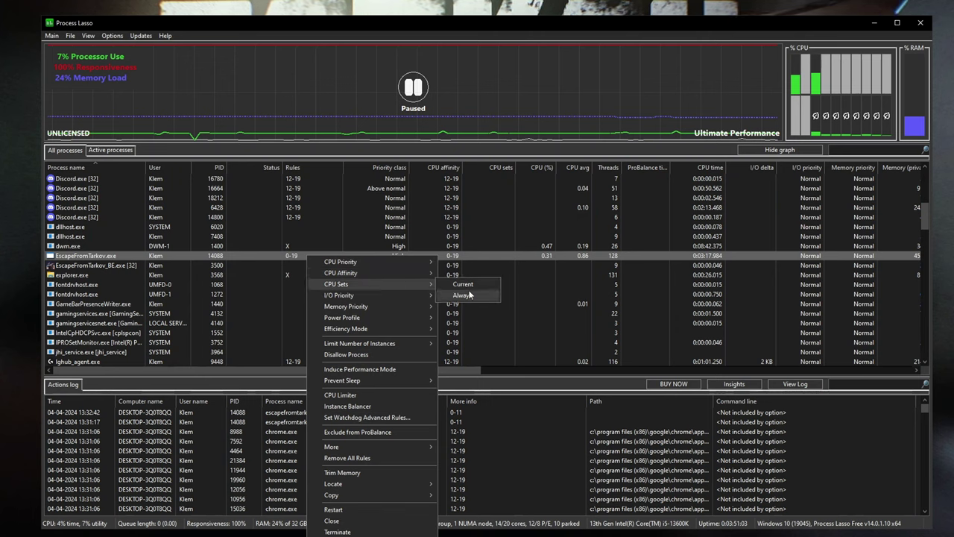
pyautogui.moveTo(475, 286)
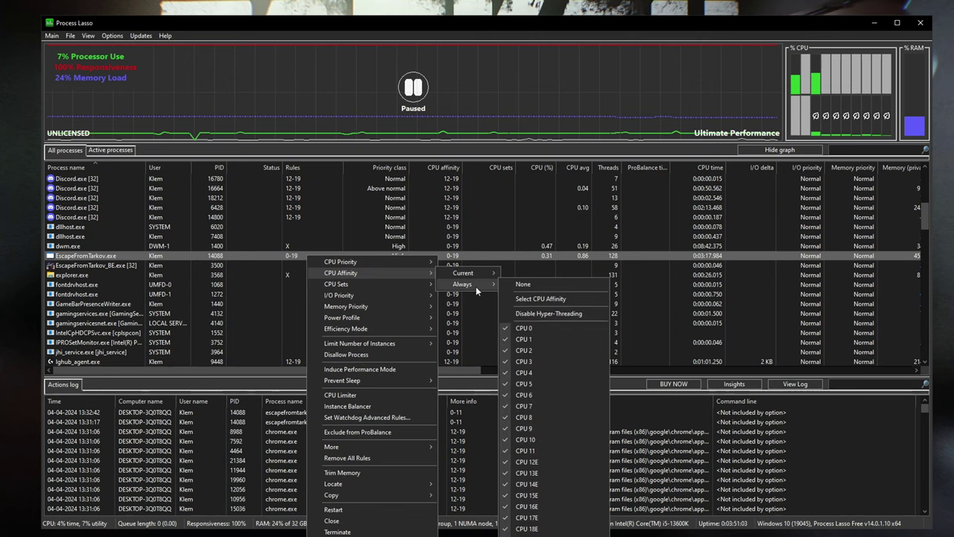
pyautogui.click(523, 300)
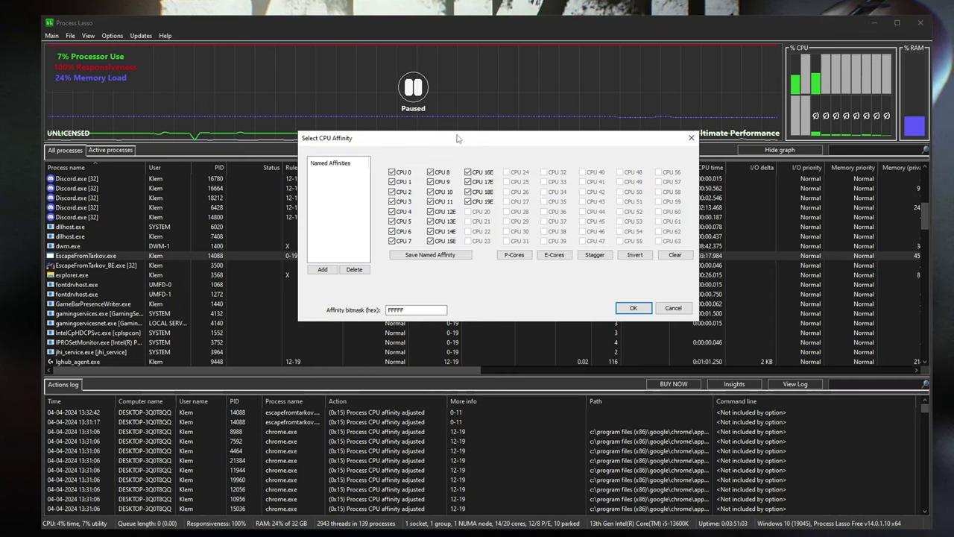